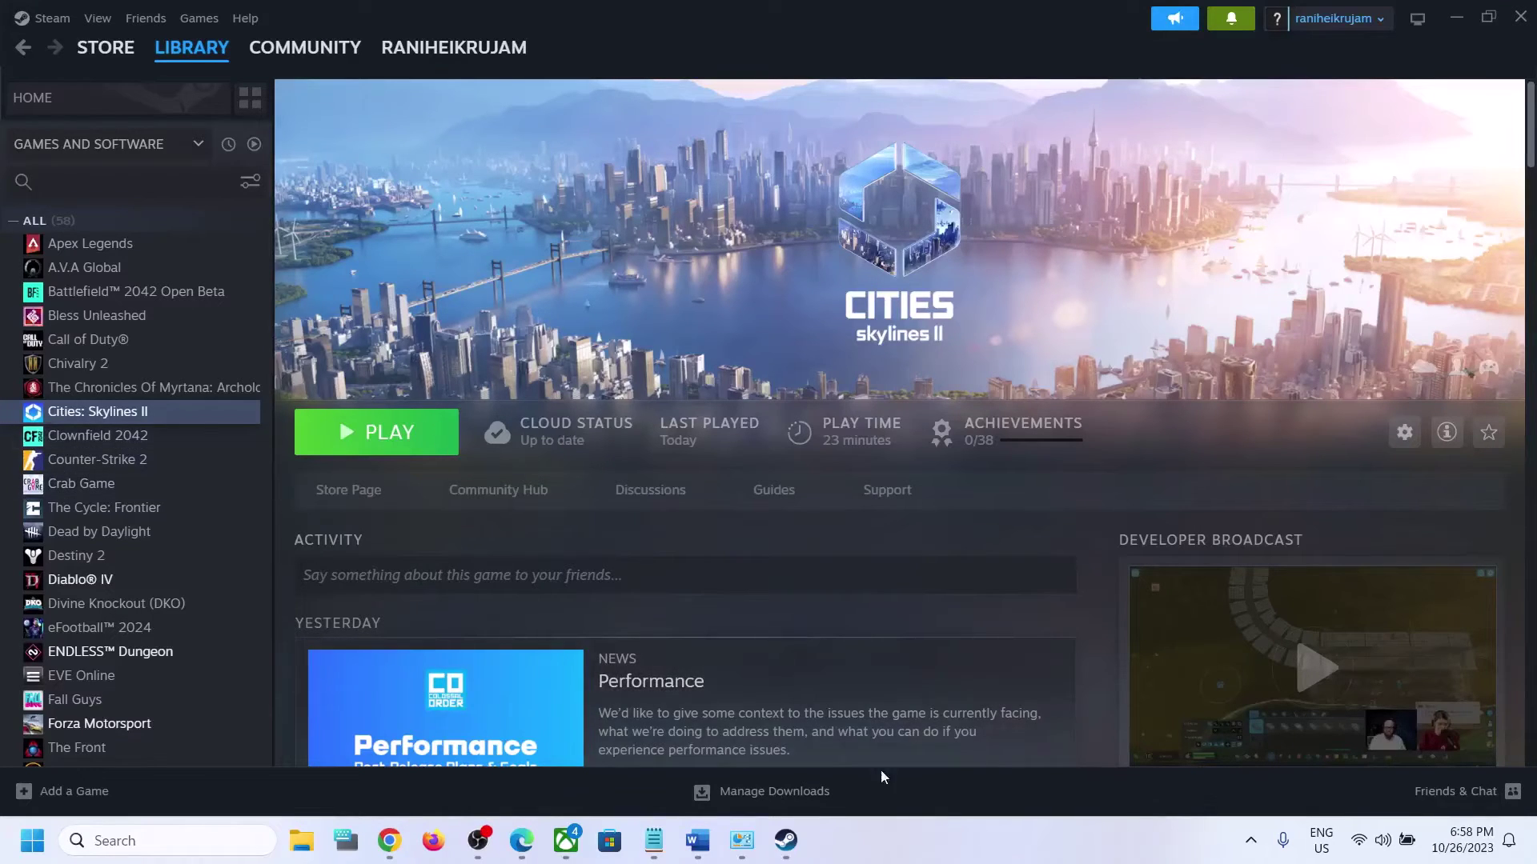
- Bring up the fix notes in Word and highlight the launcher settings error in the title
mouse_move(689, 841)
click(698, 744)
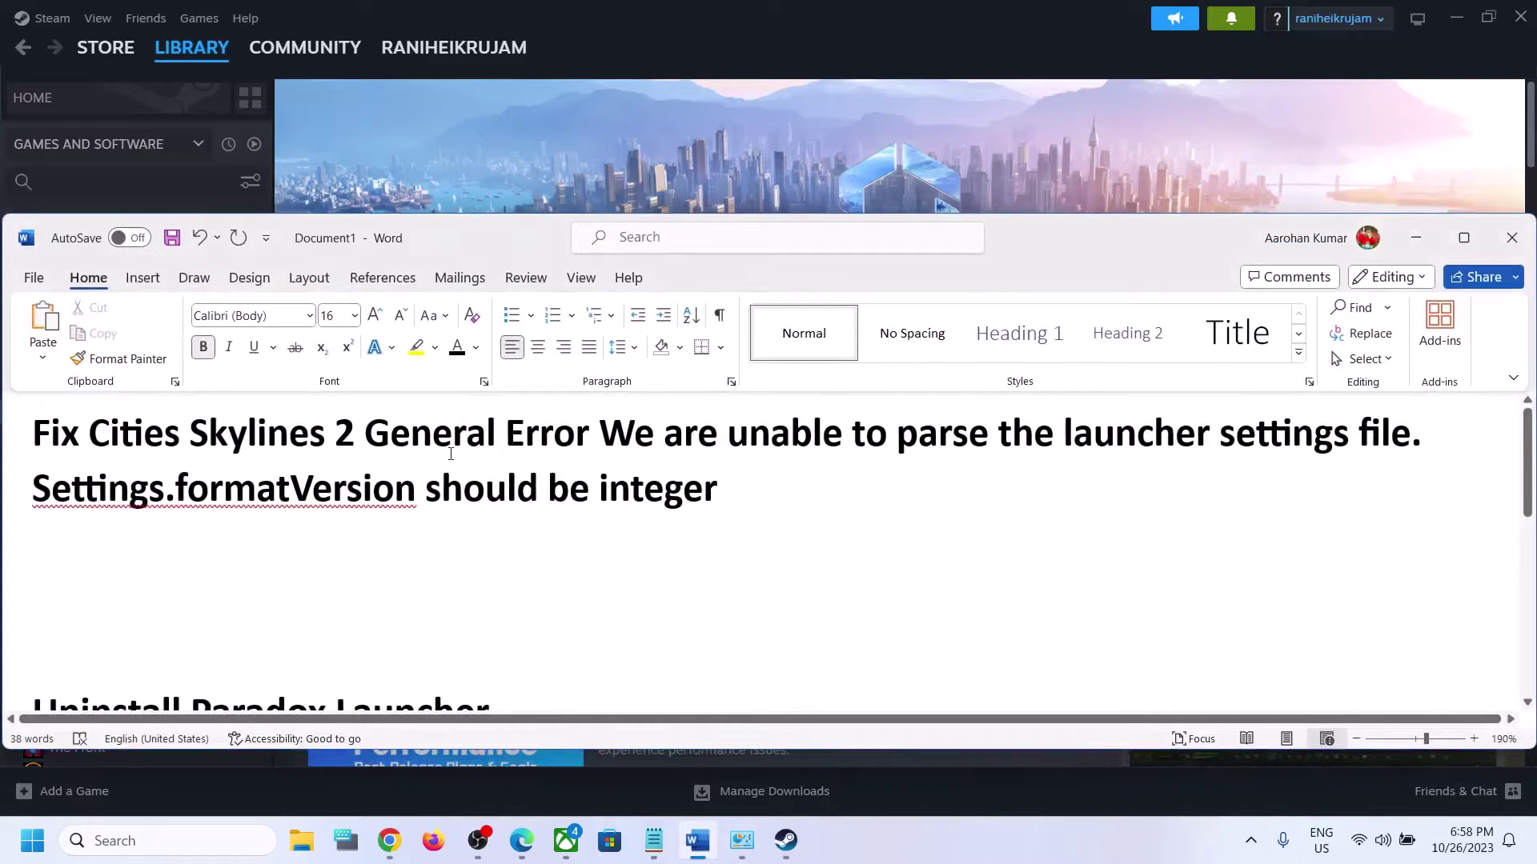
drag(383, 437, 714, 477)
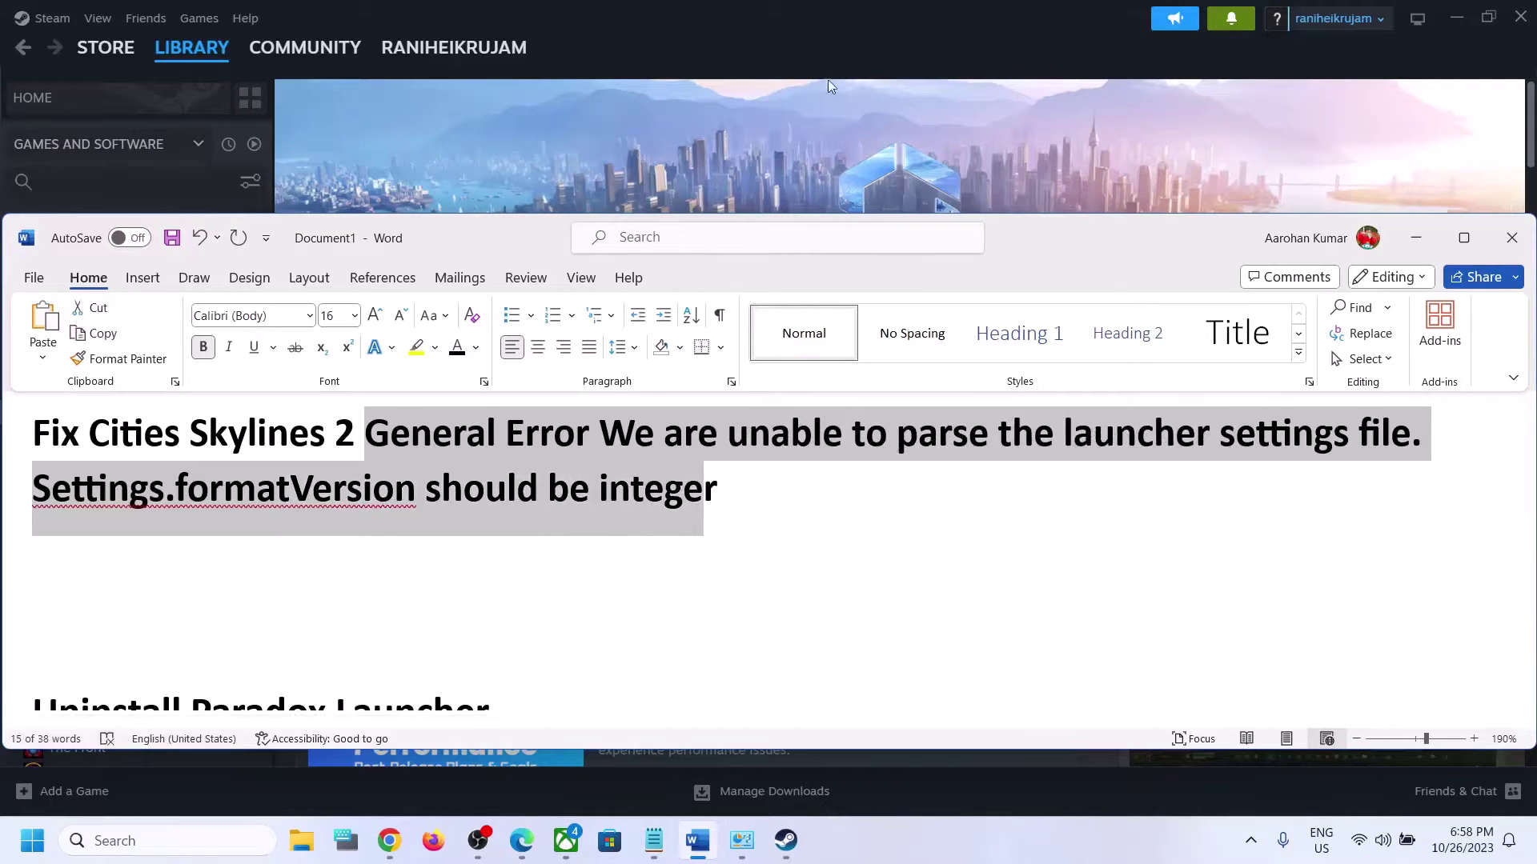
- Highlight the Uninstall Paradox Launcher heading in the notes, then minimize Word and open Windows search
click(828, 57)
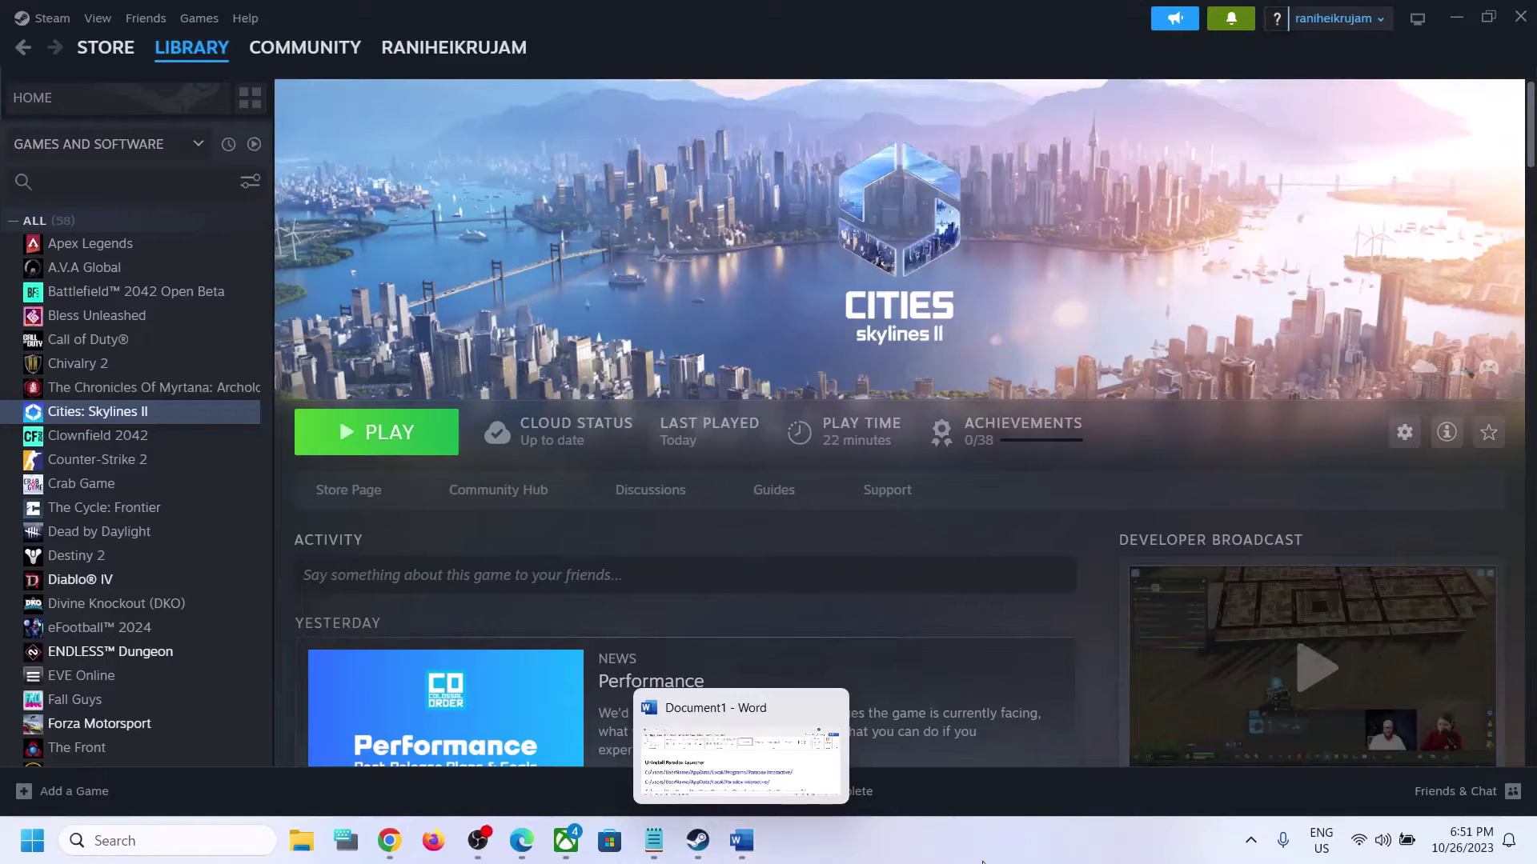
click(760, 847)
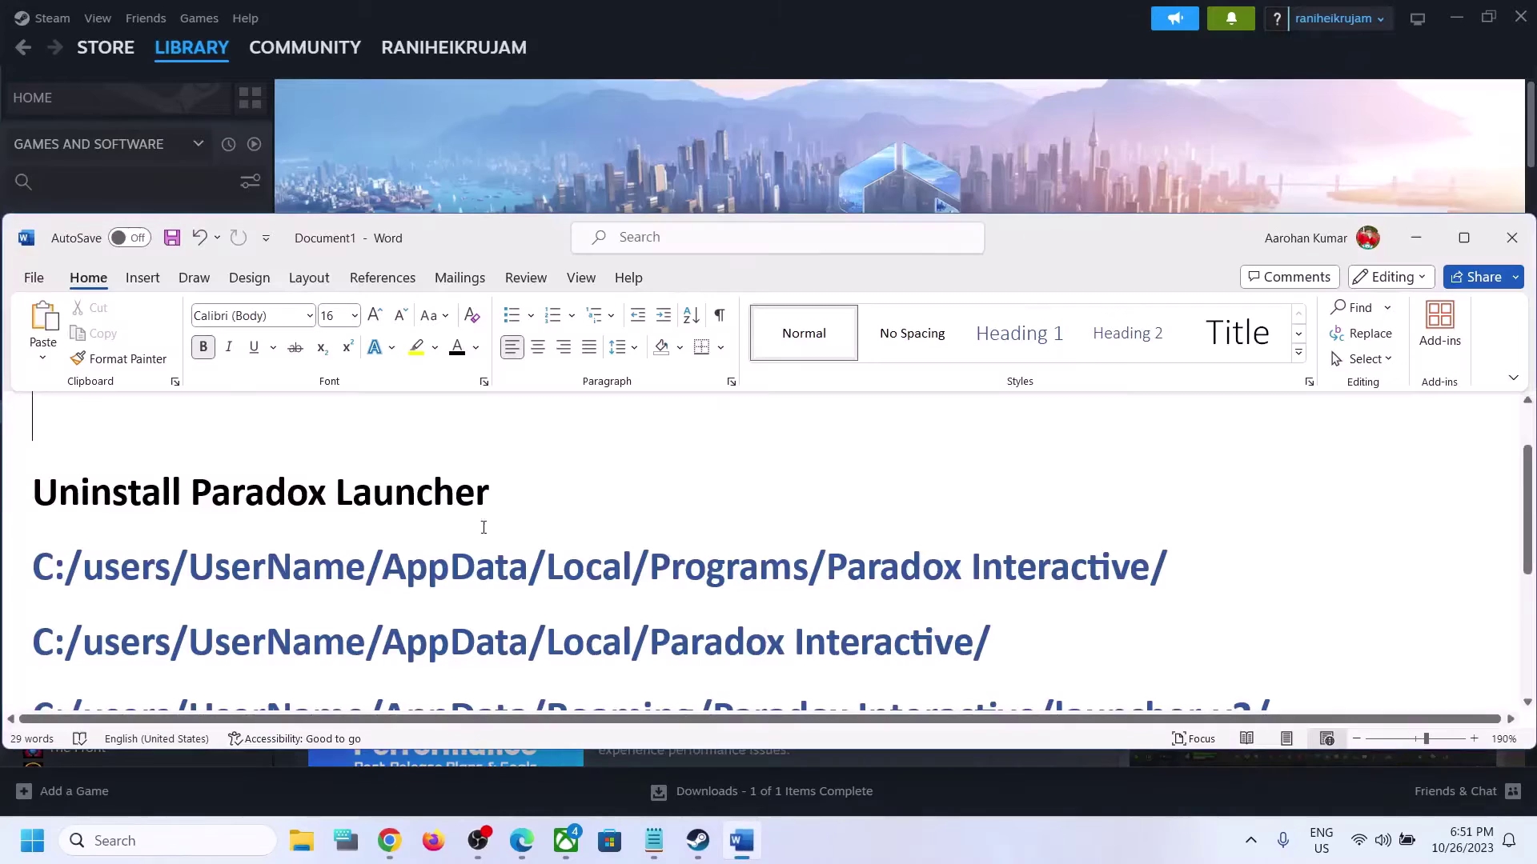
drag(96, 498, 512, 513)
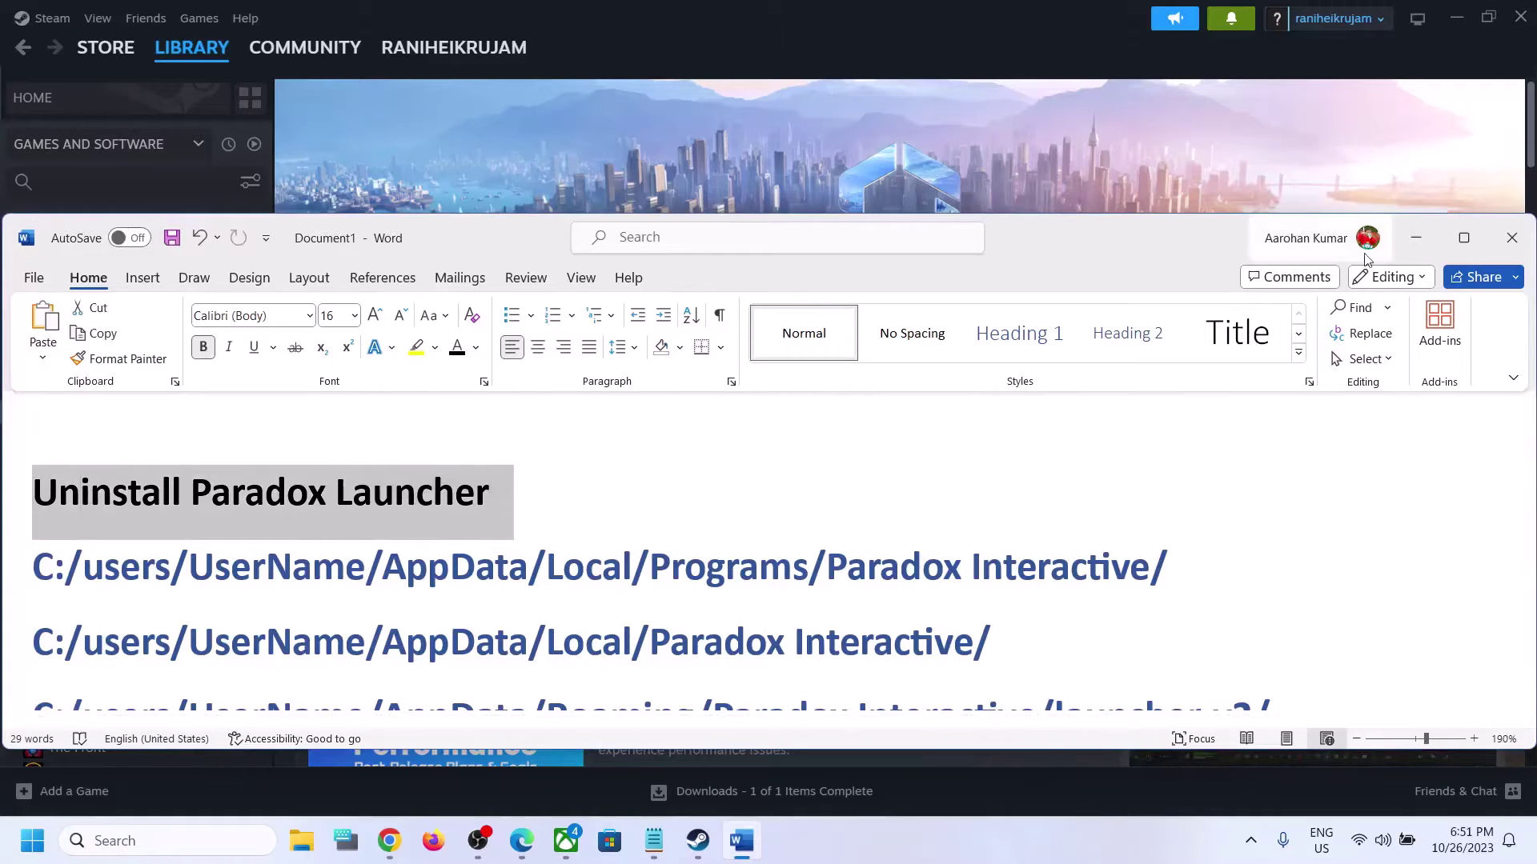
click(1415, 240)
click(156, 834)
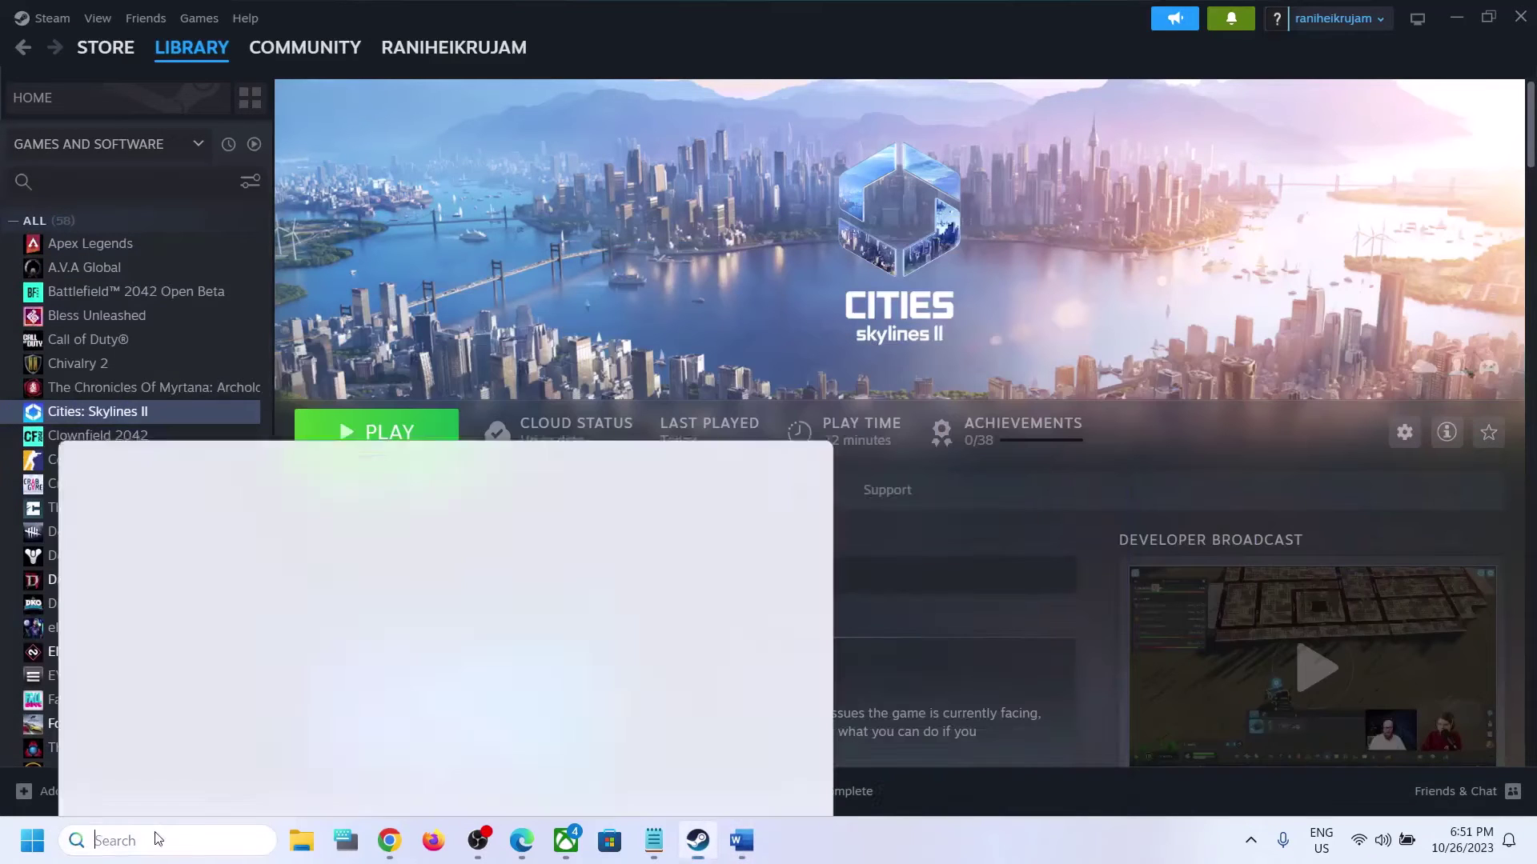
- Open Control Panel from search, then quit Steam completely via Steam > Exit
text(control)
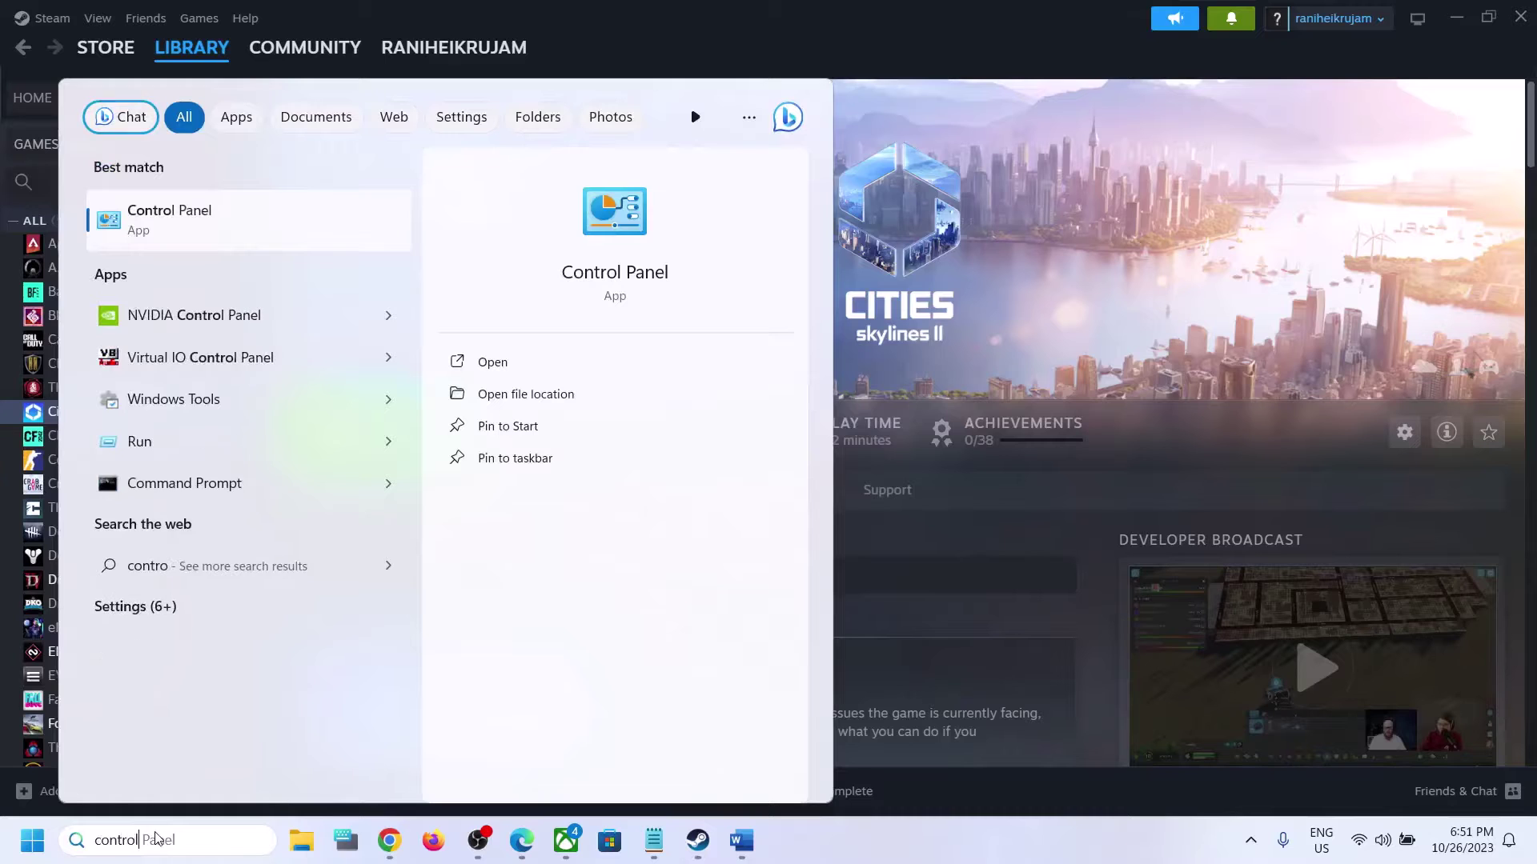
click(1346, 221)
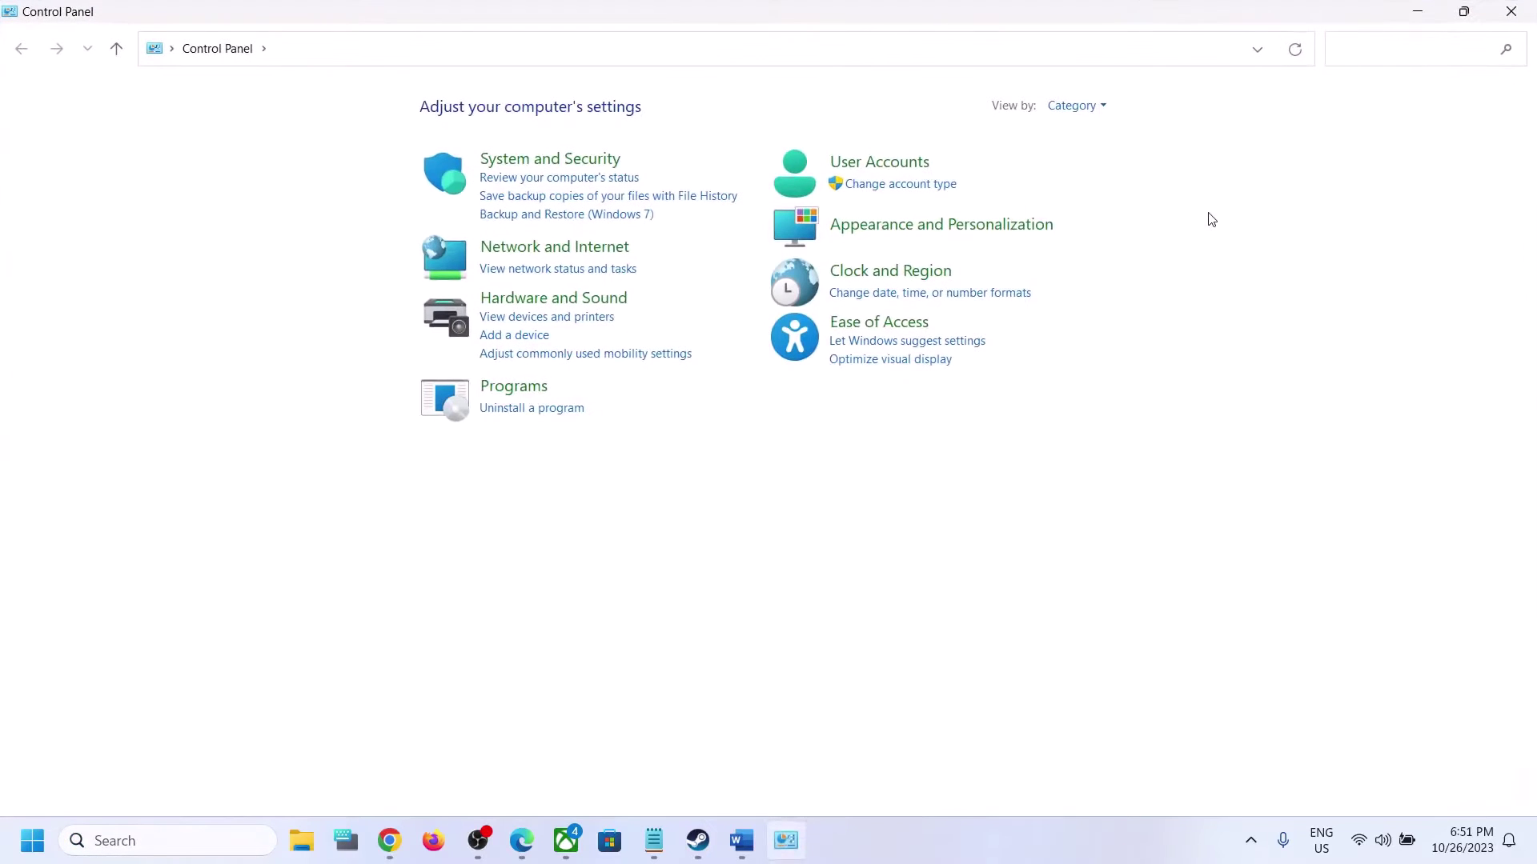
click(1425, 14)
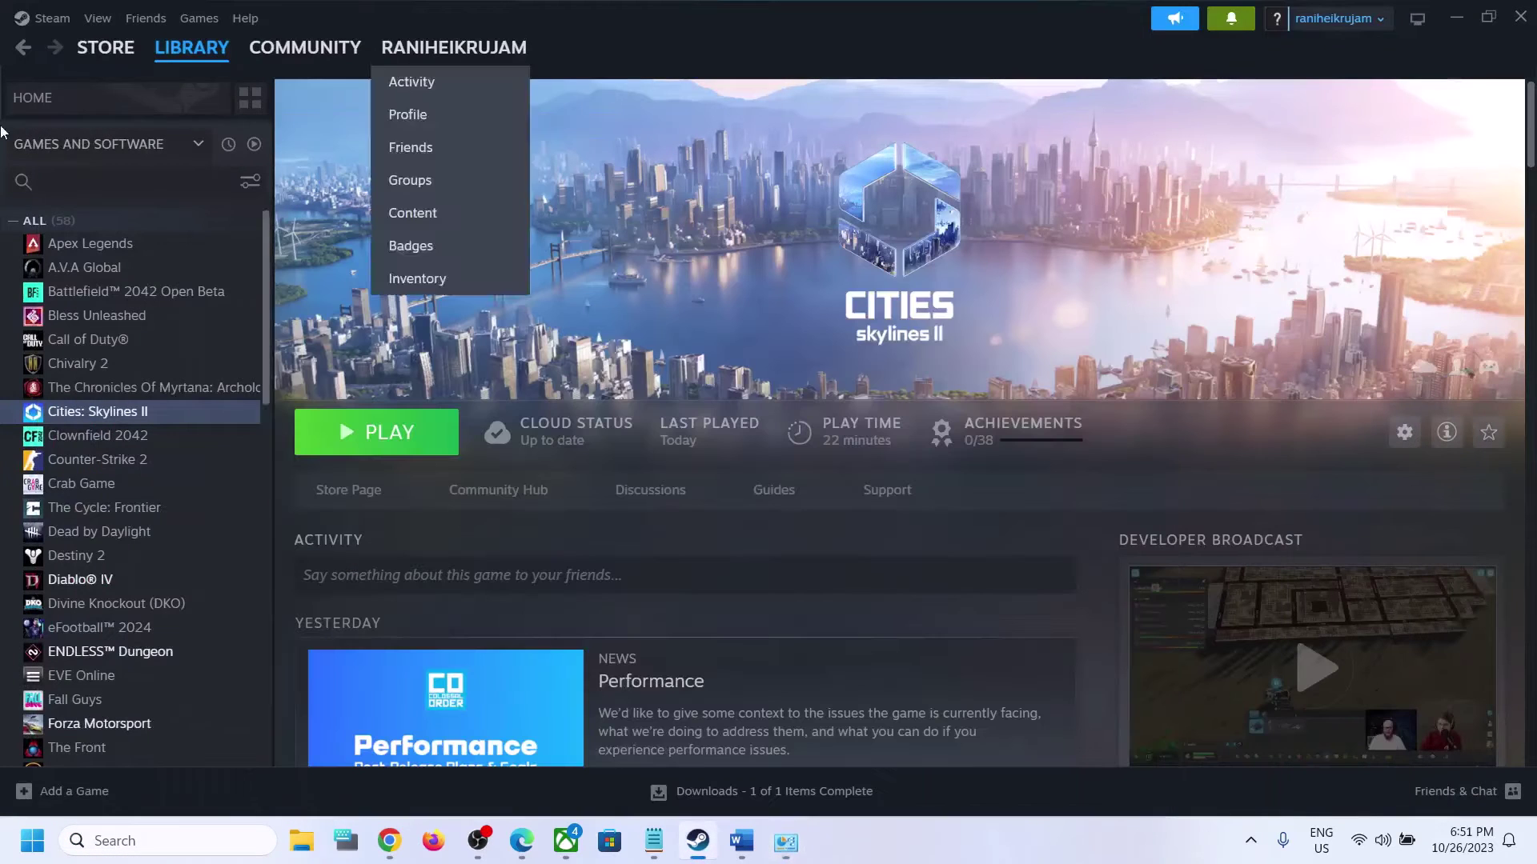
click(48, 18)
click(66, 250)
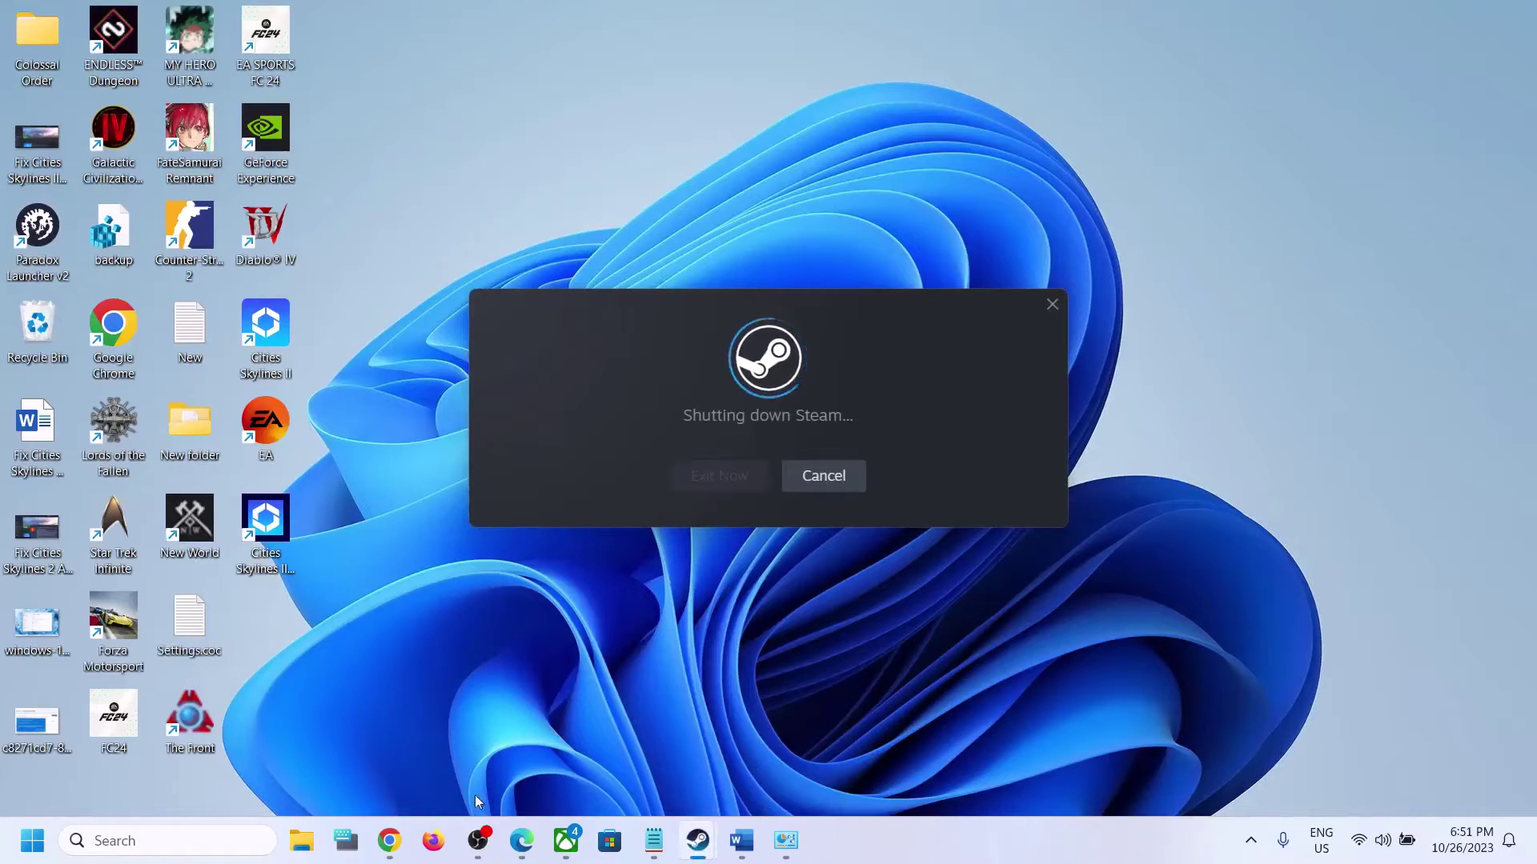
- Reopen Control Panel and go to Uninstall a program
click(230, 850)
text(control)
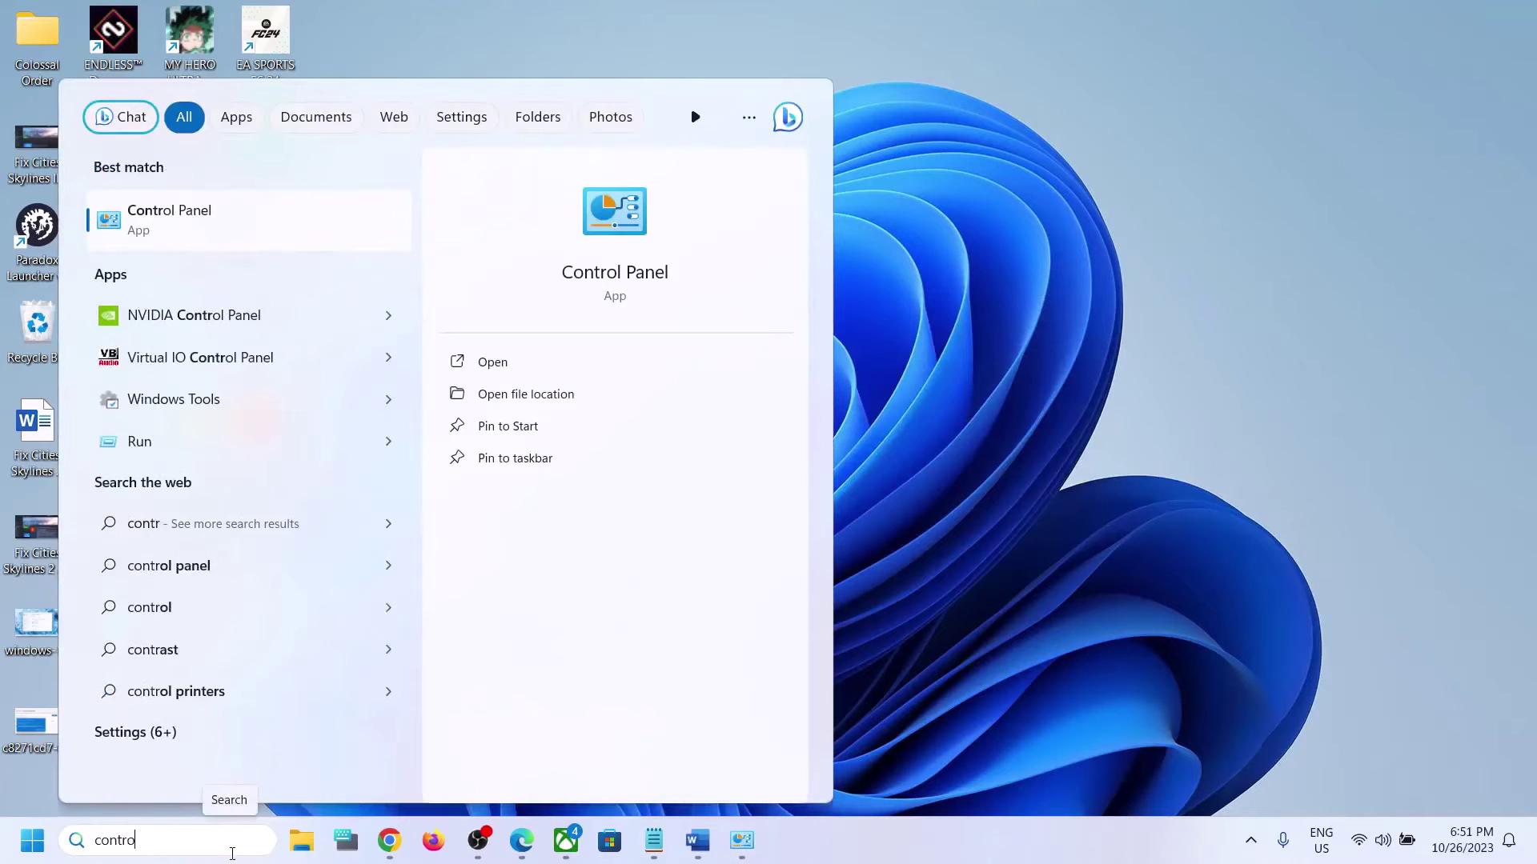
click(226, 250)
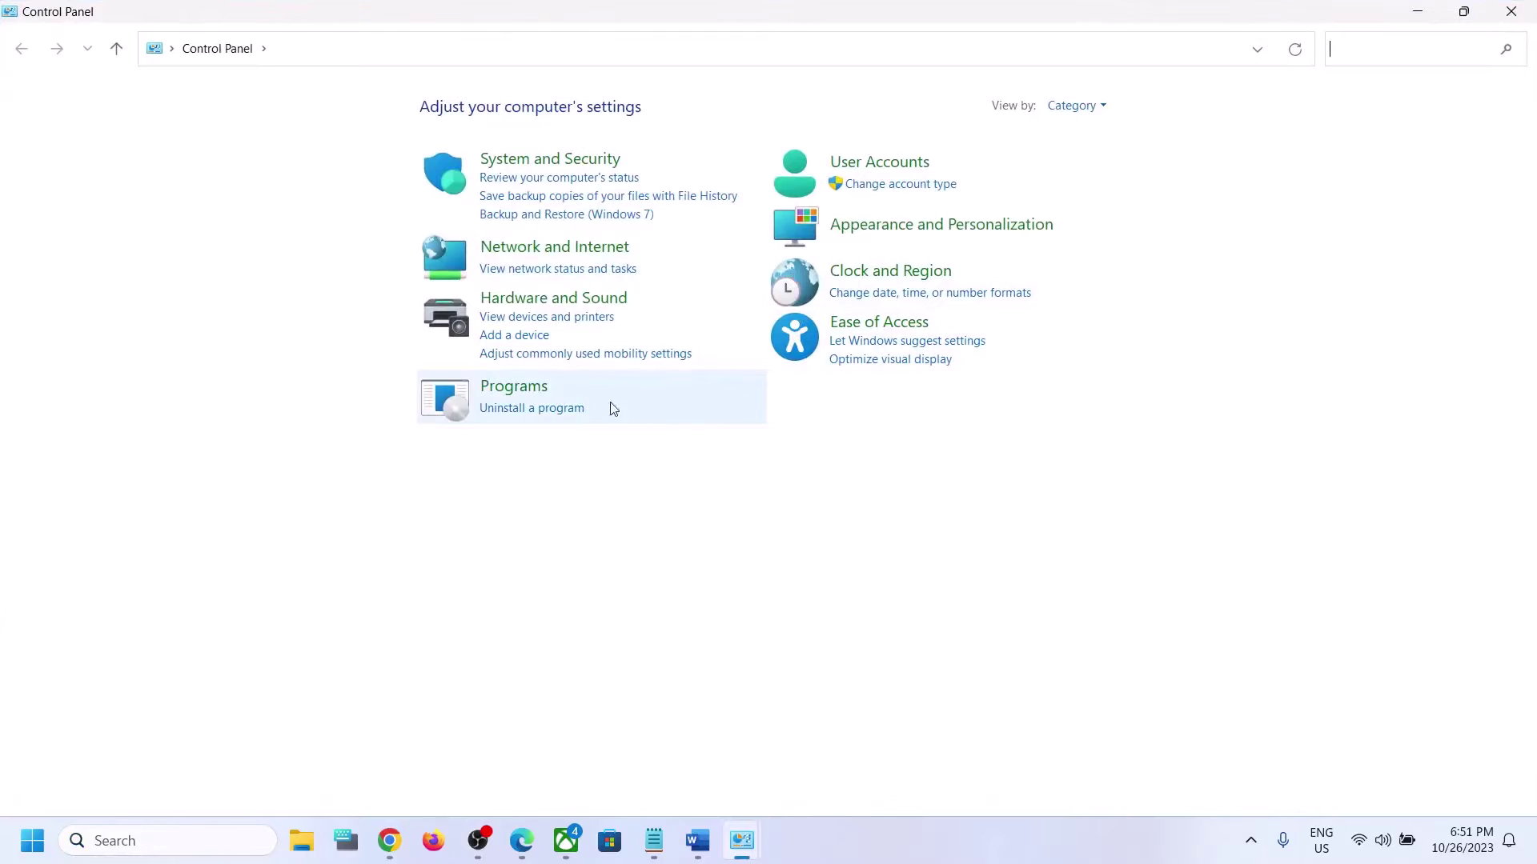
click(545, 416)
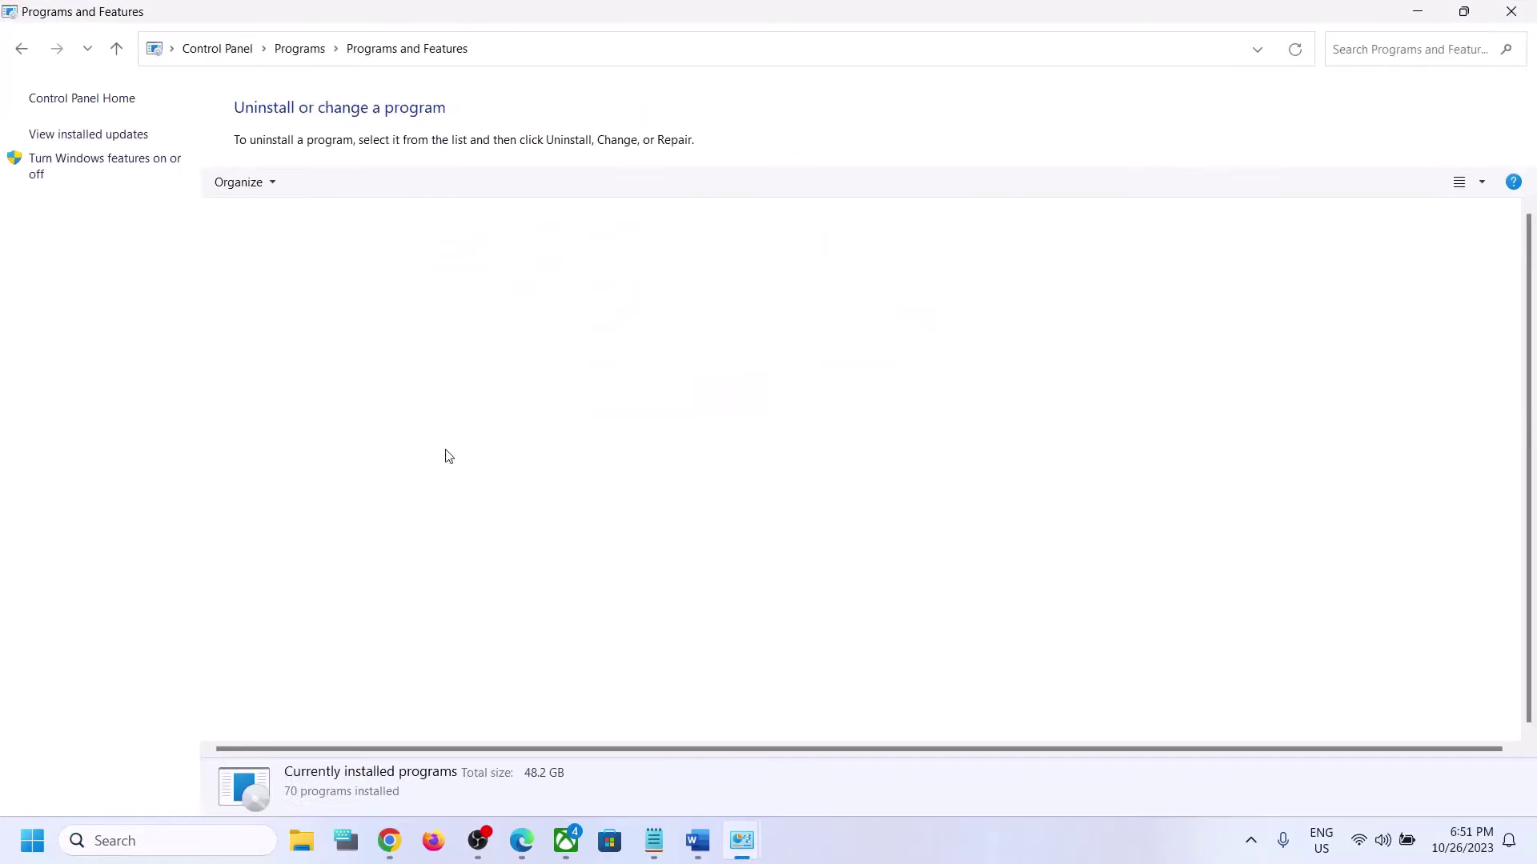
- Uninstall Paradox Launcher v2 from the installed programs list and confirm with Yes
click(303, 521)
key(End)
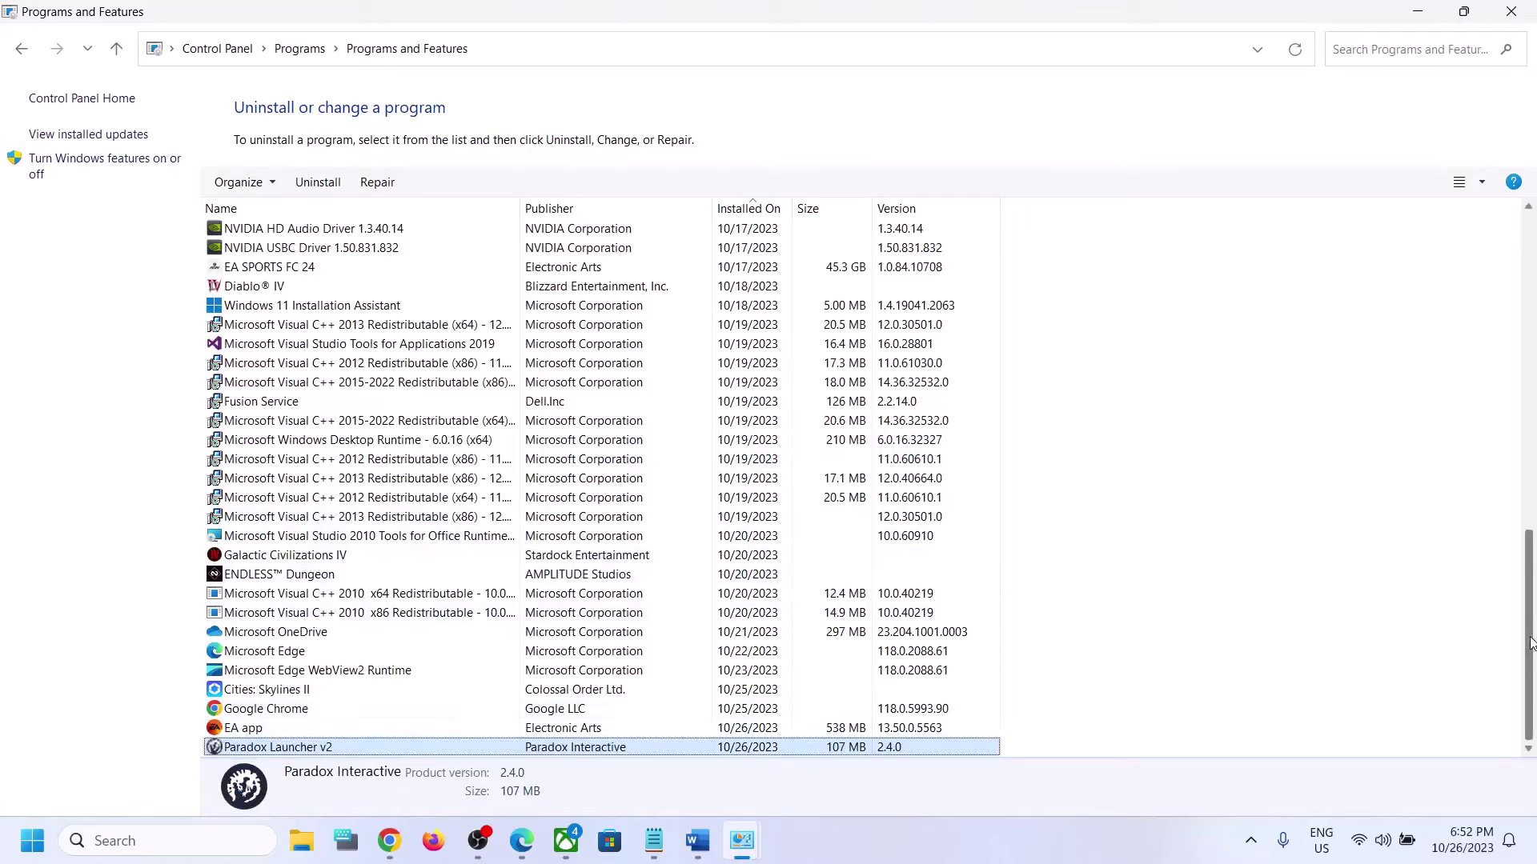
right_click(291, 755)
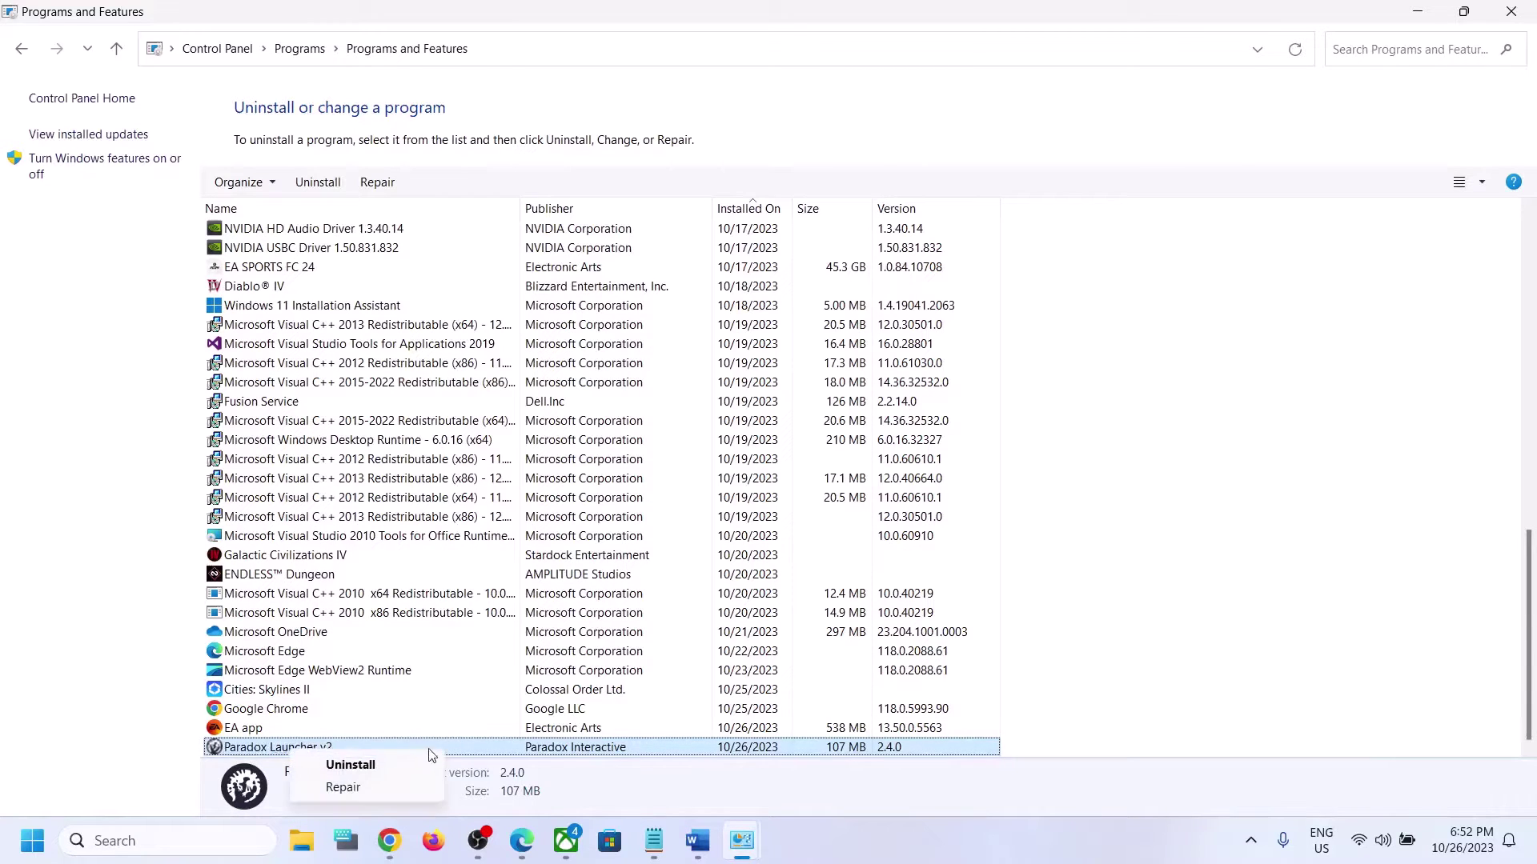
click(350, 766)
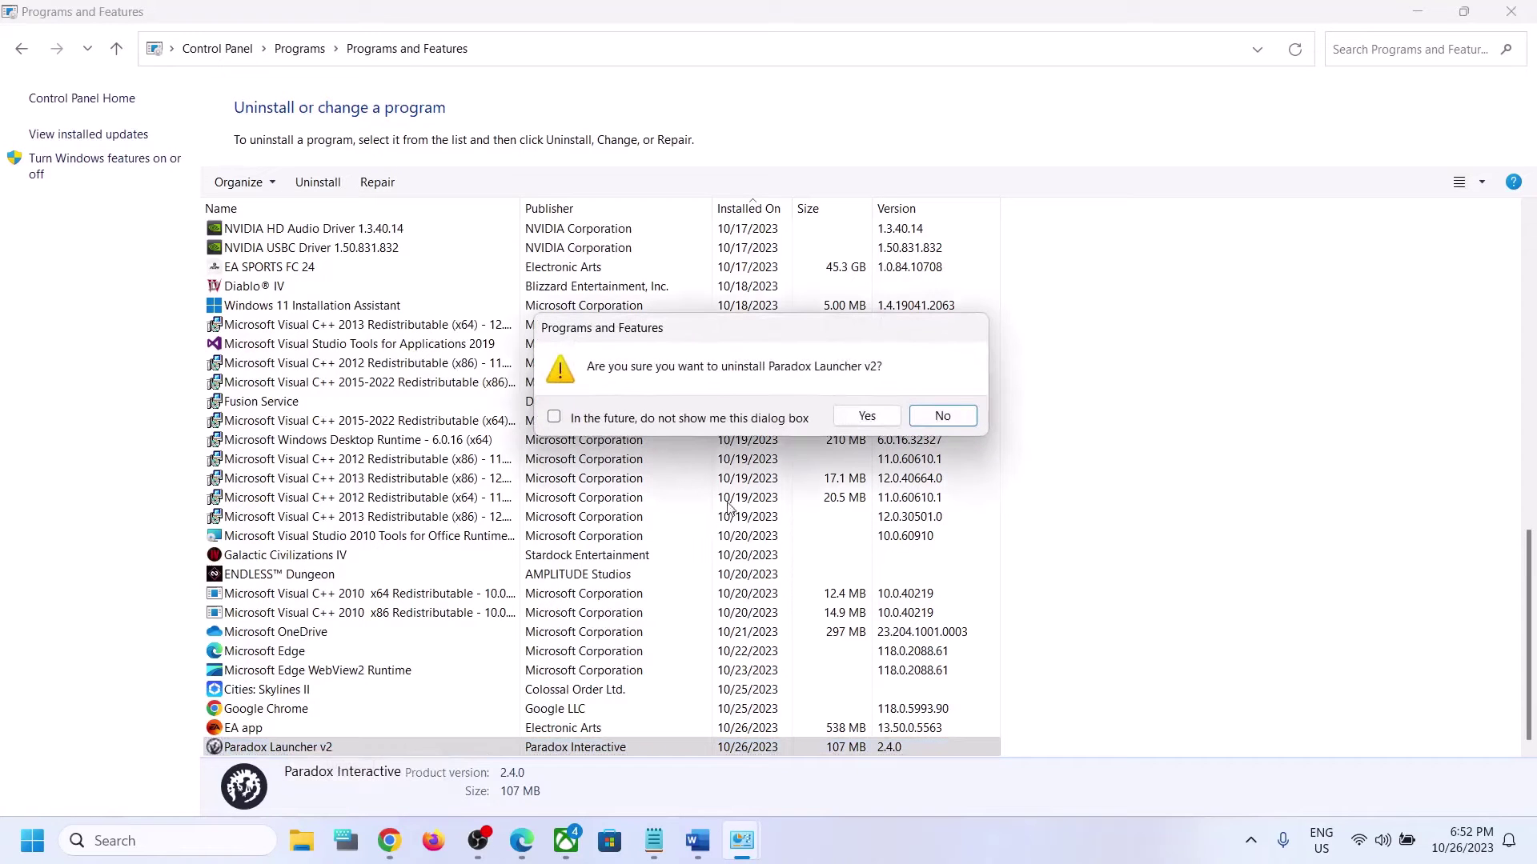
click(865, 416)
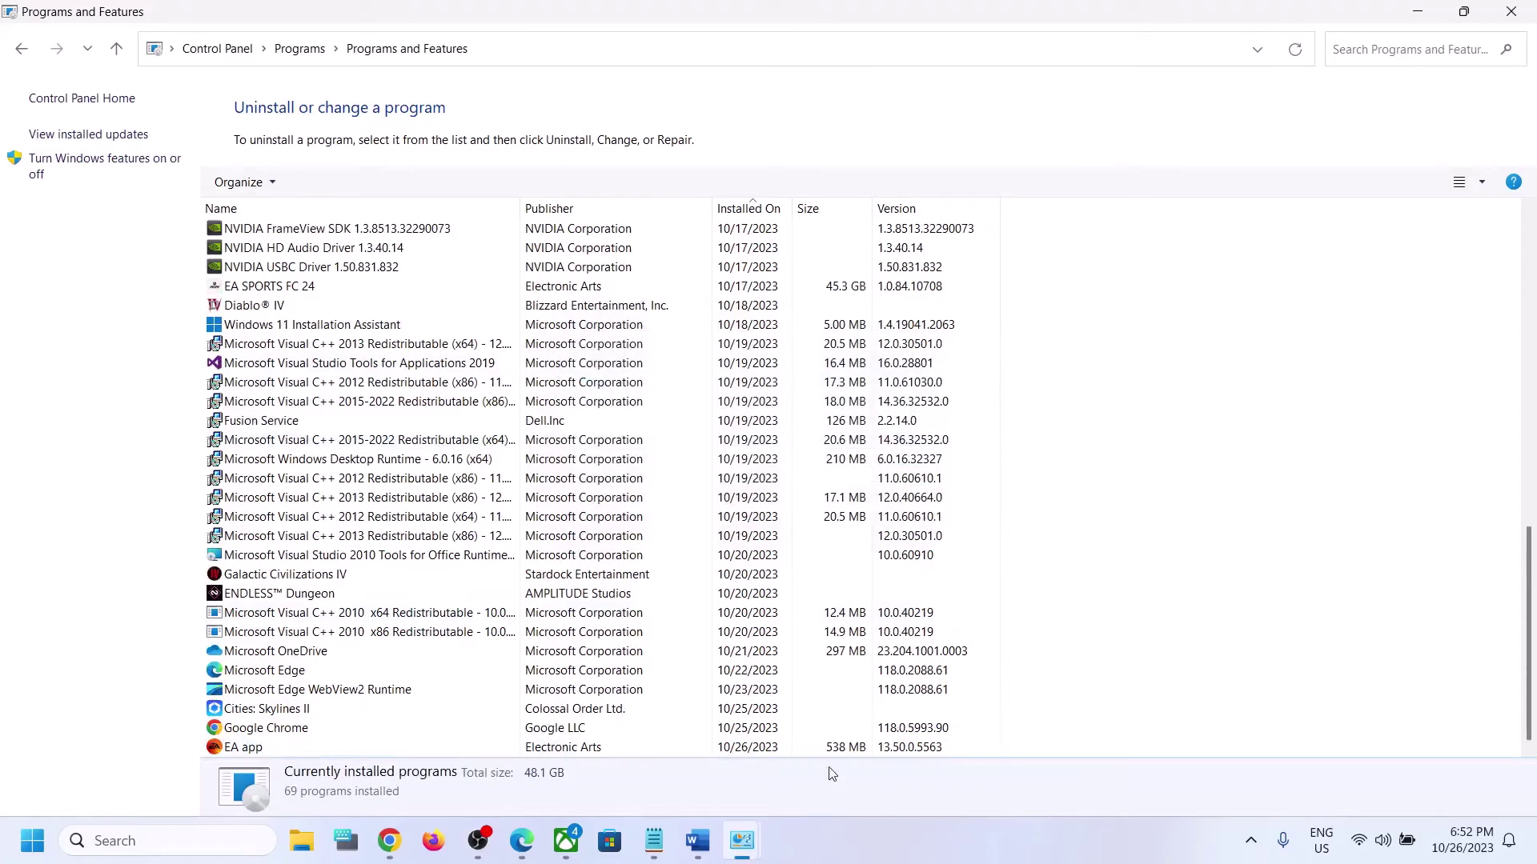
- Select the three leftover AppData paths in the Word notes and open File Explorer
click(703, 847)
scroll(595, 552, down, 1)
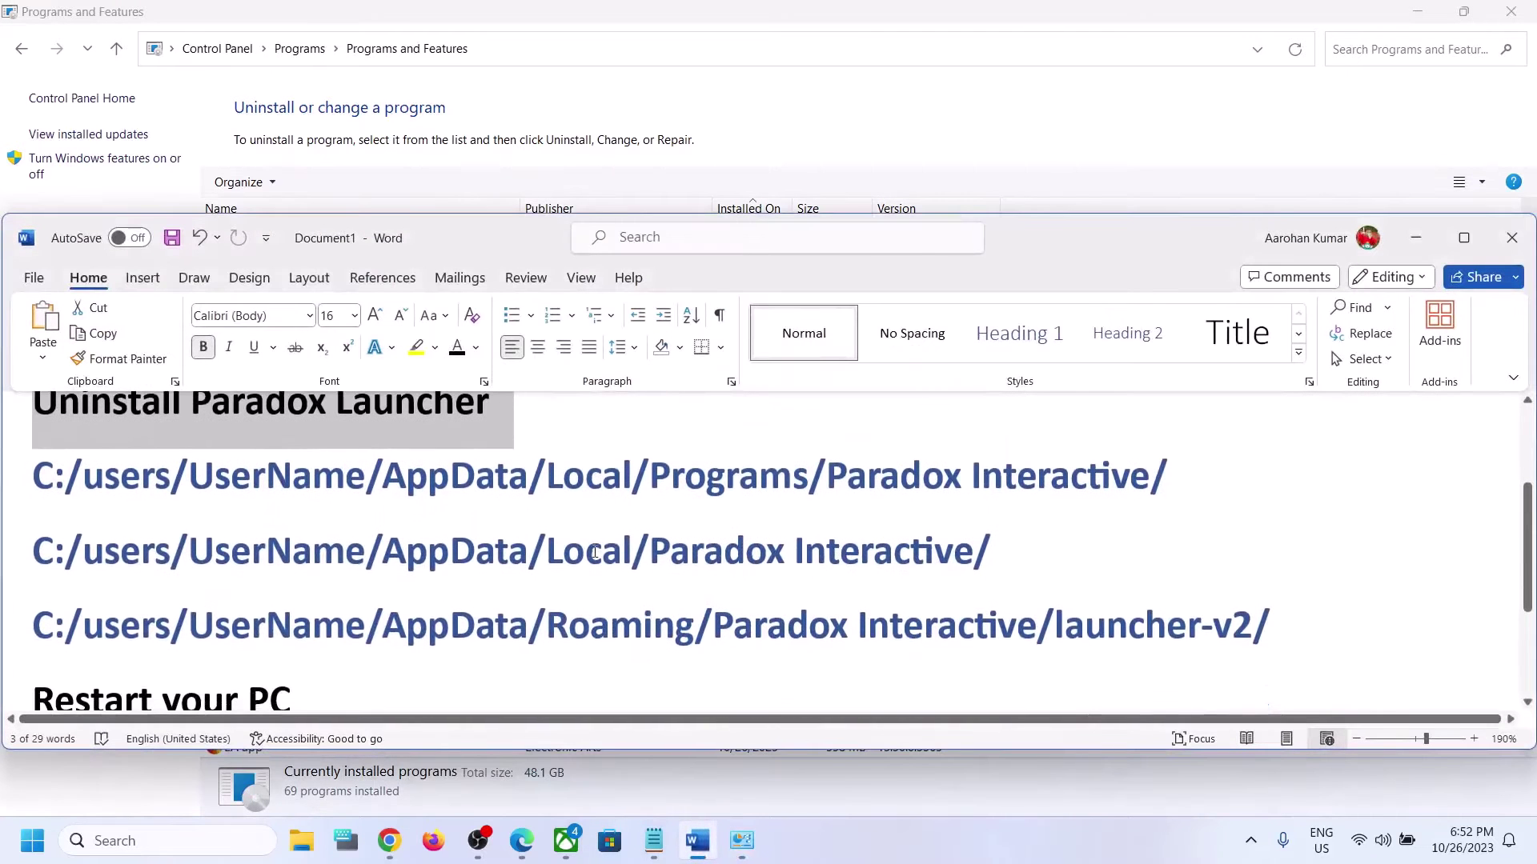
shift+click(1357, 640)
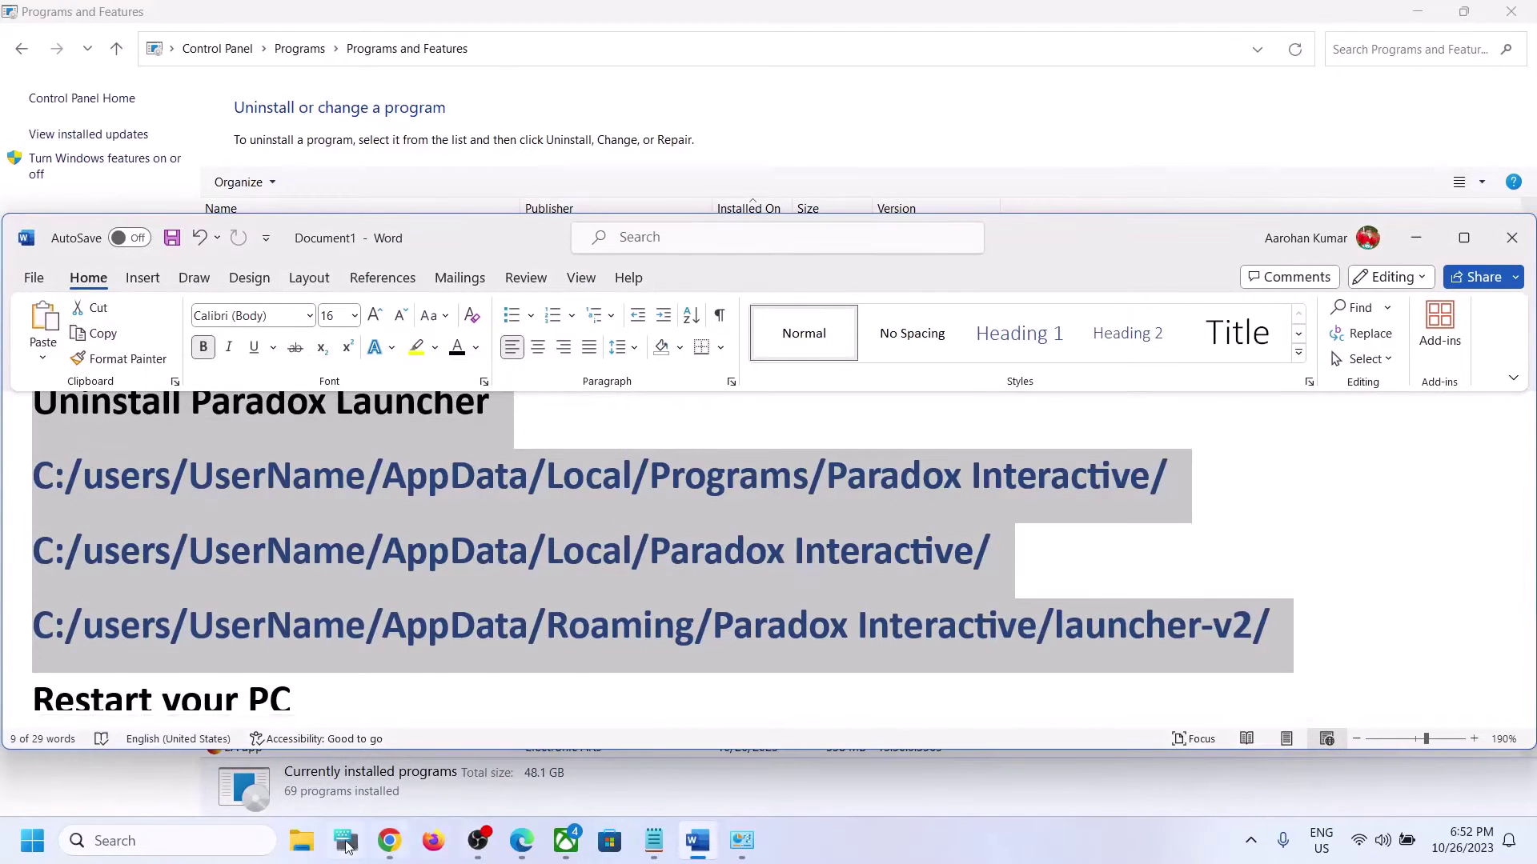
click(301, 840)
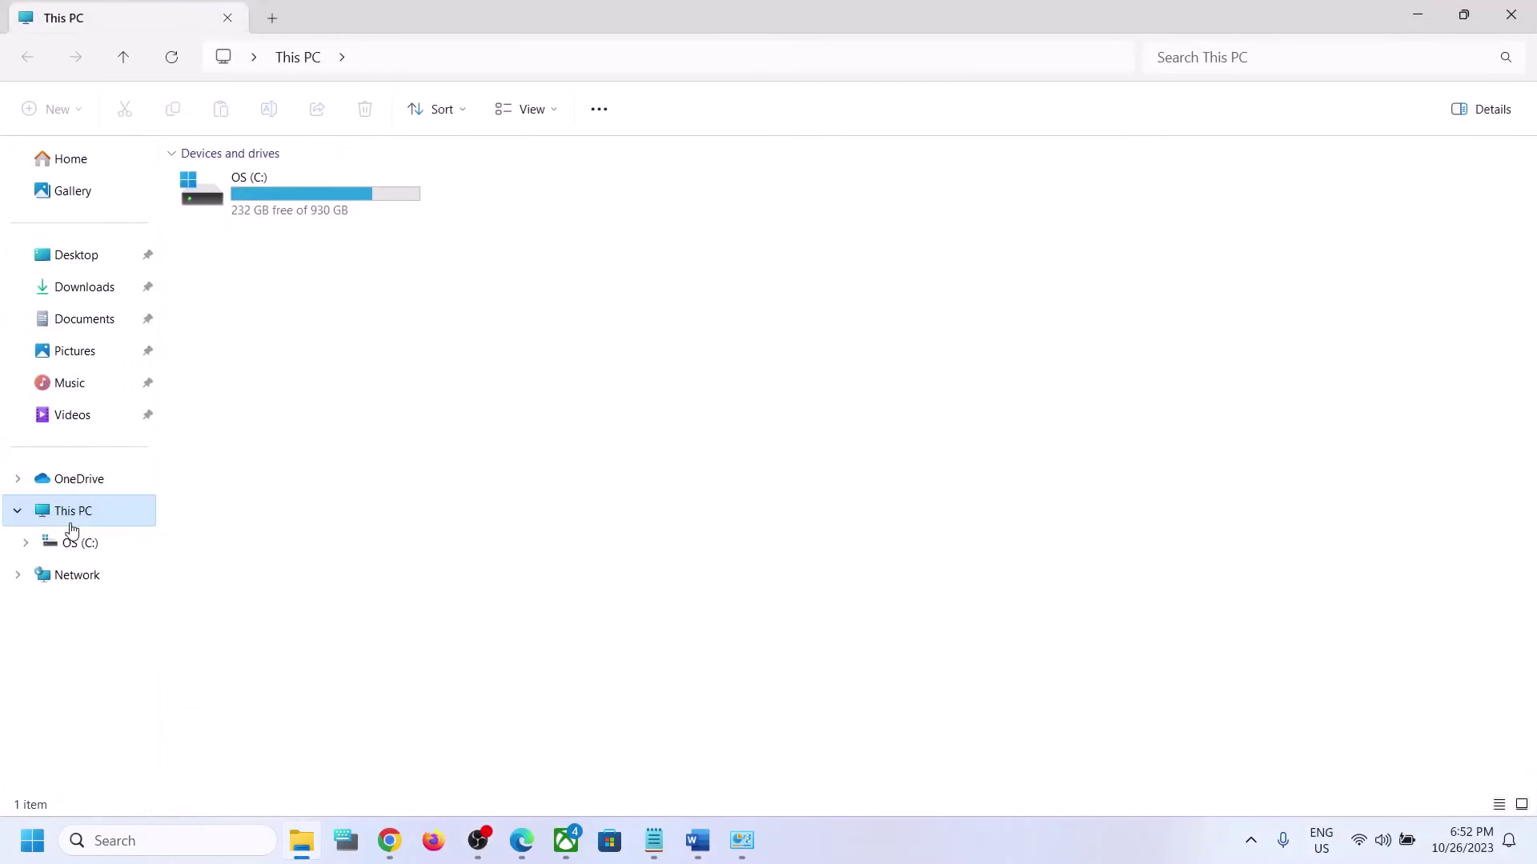
- Navigate through OS (C:) and Users into the user's profile folder
double_click(280, 207)
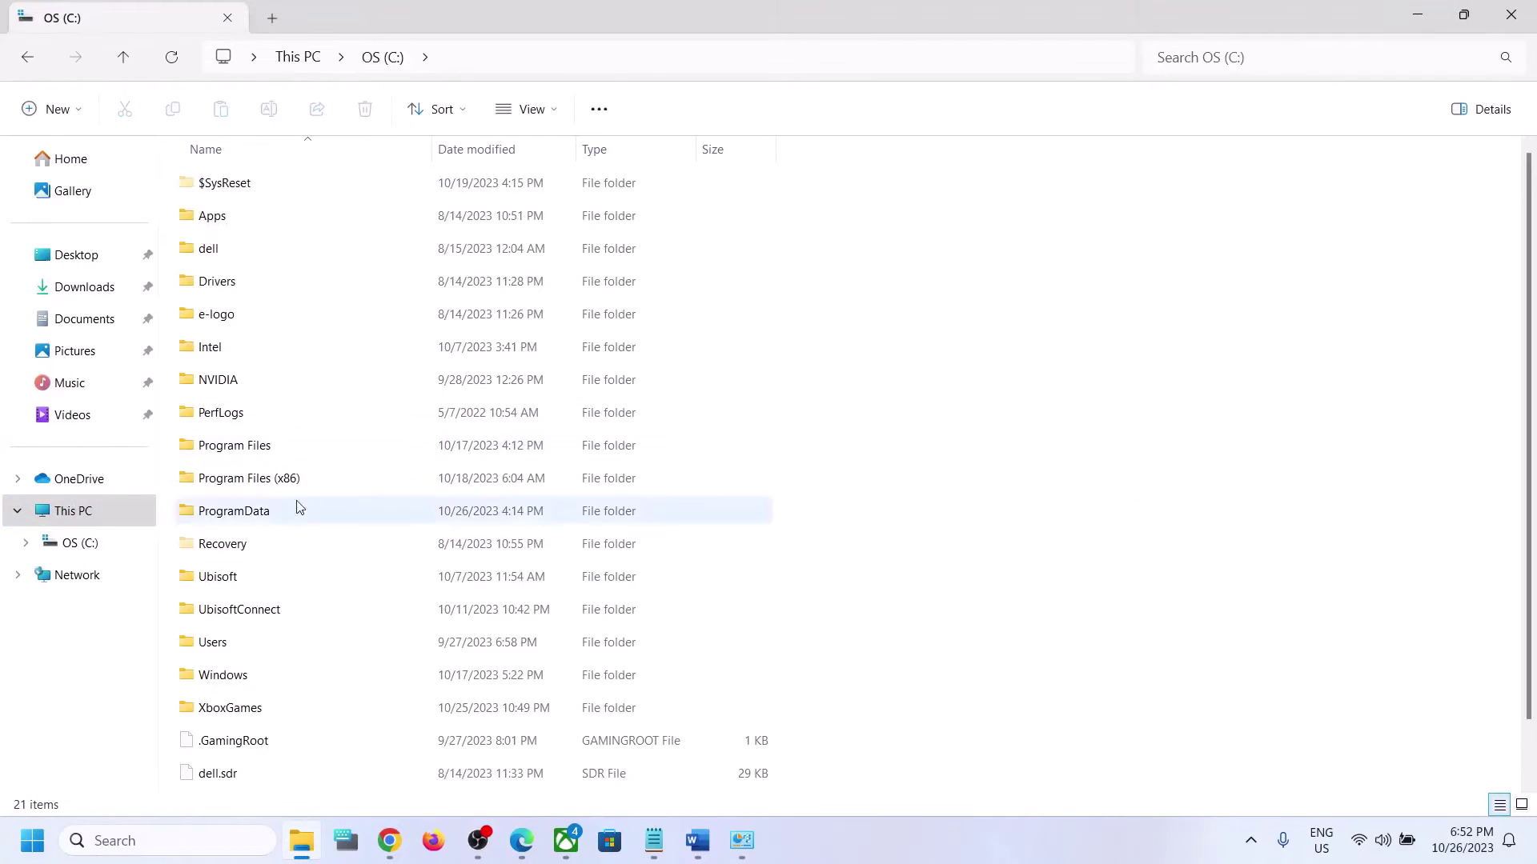
click(219, 645)
double_click(237, 655)
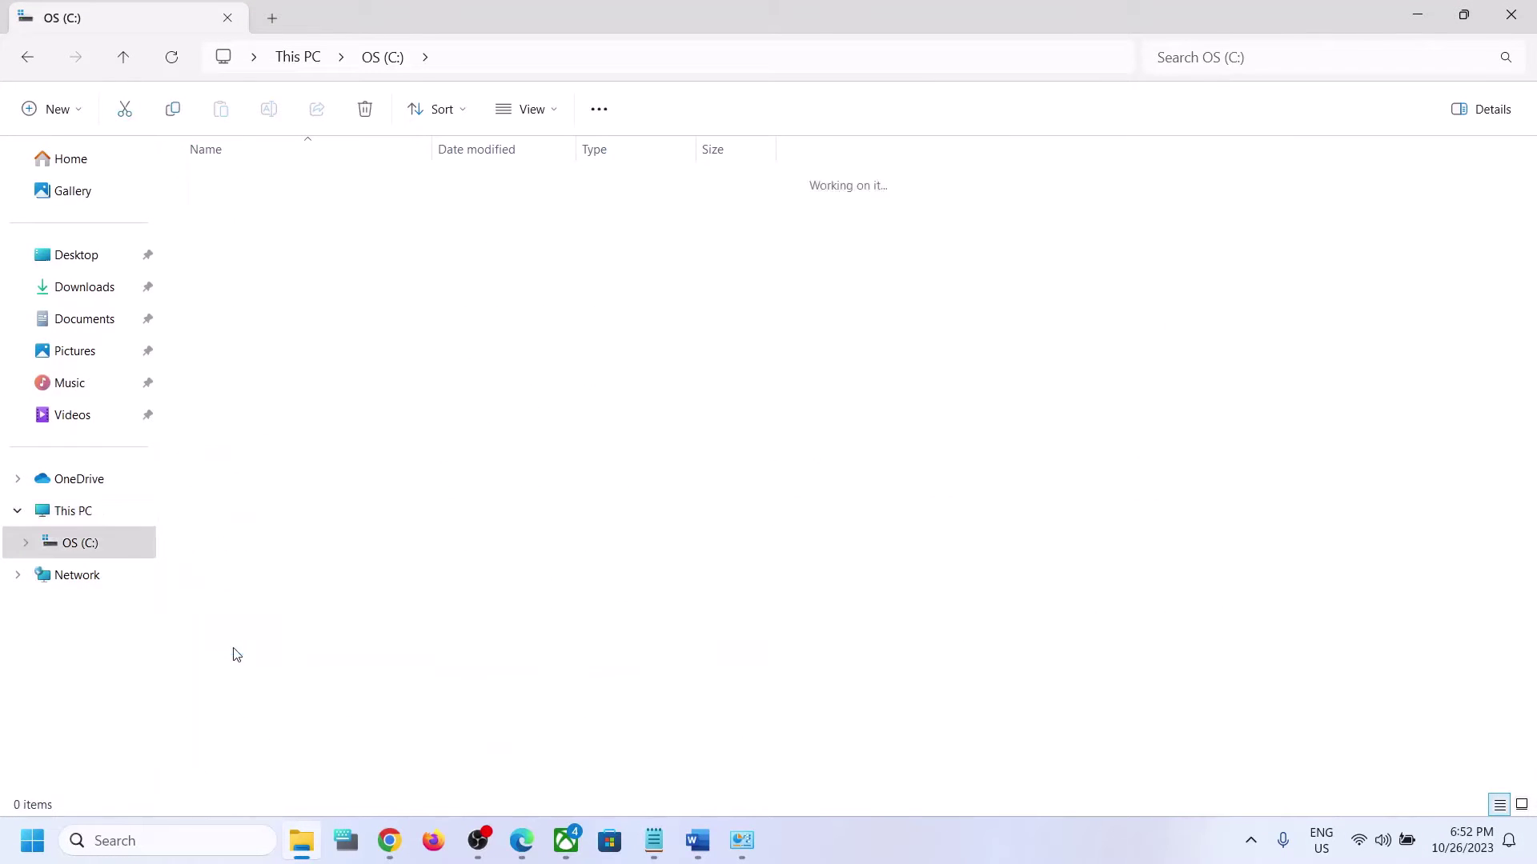
click(281, 186)
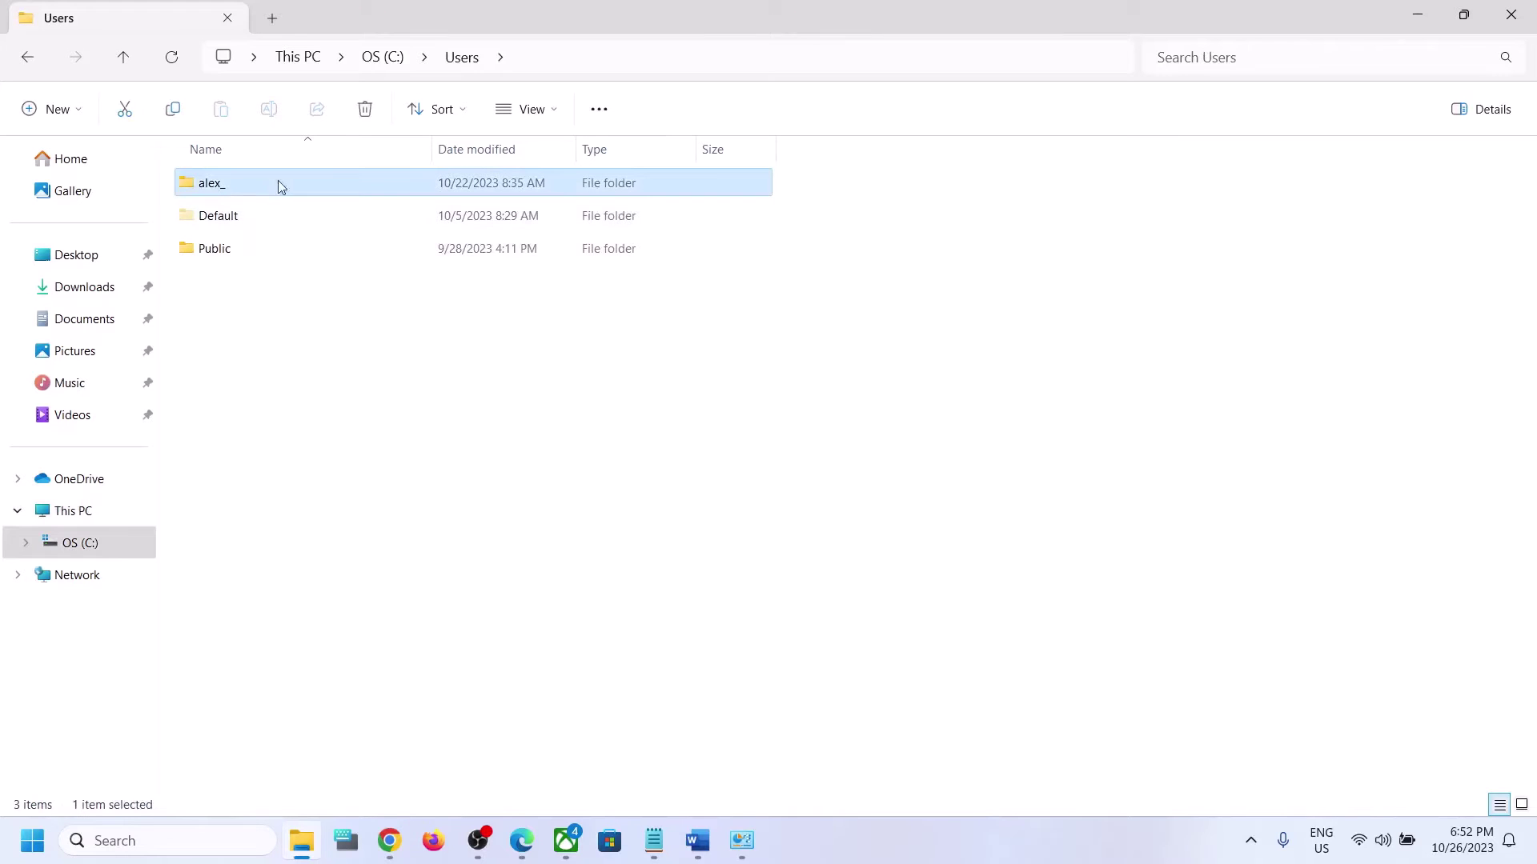
double_click(212, 187)
- Turn on View > Show > Hidden items, then open AppData and its Local folder
click(220, 217)
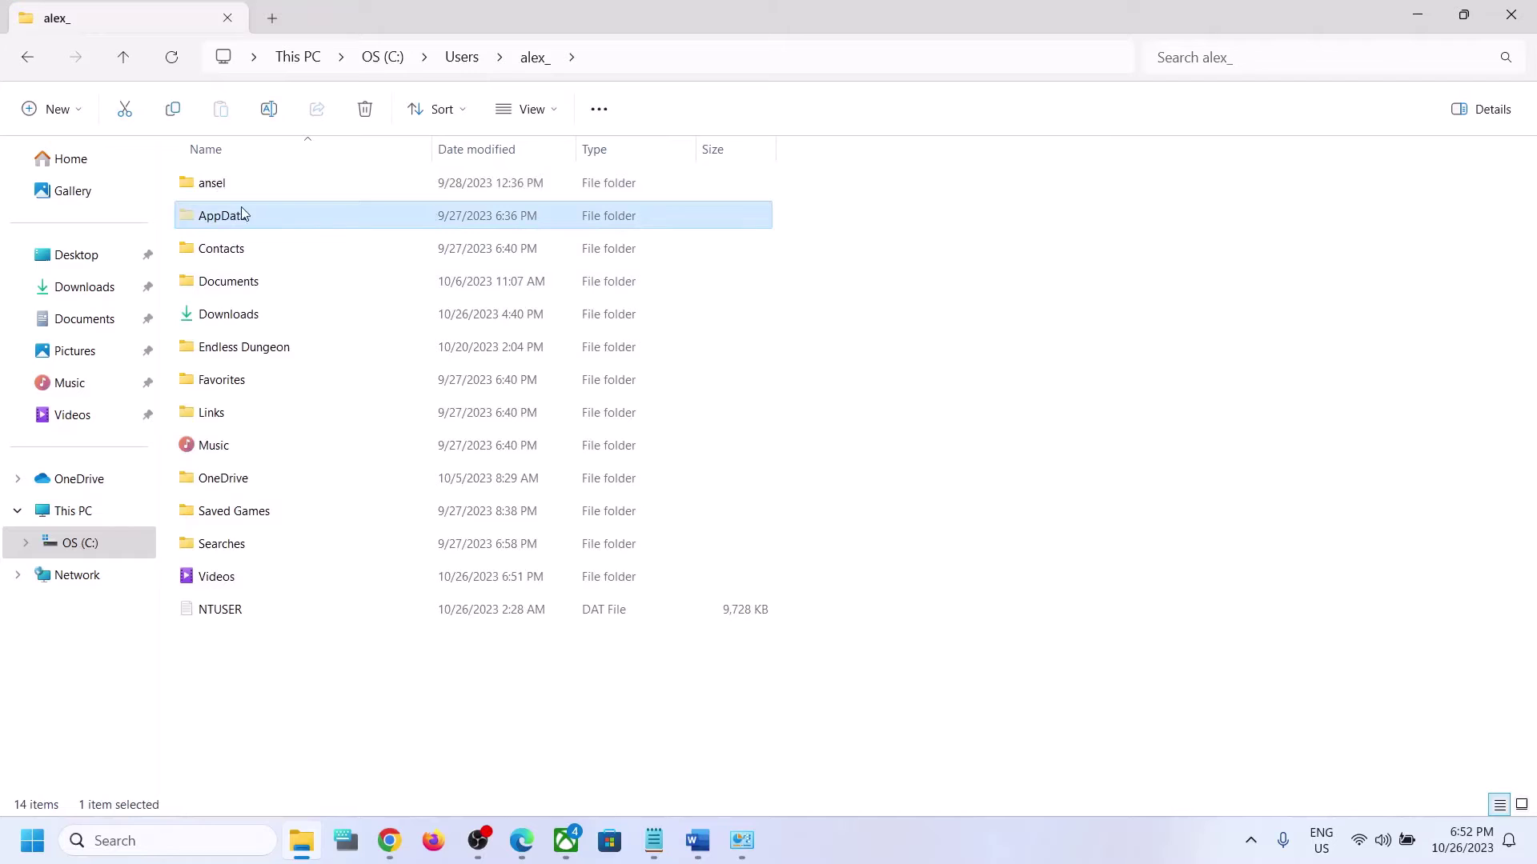
click(555, 113)
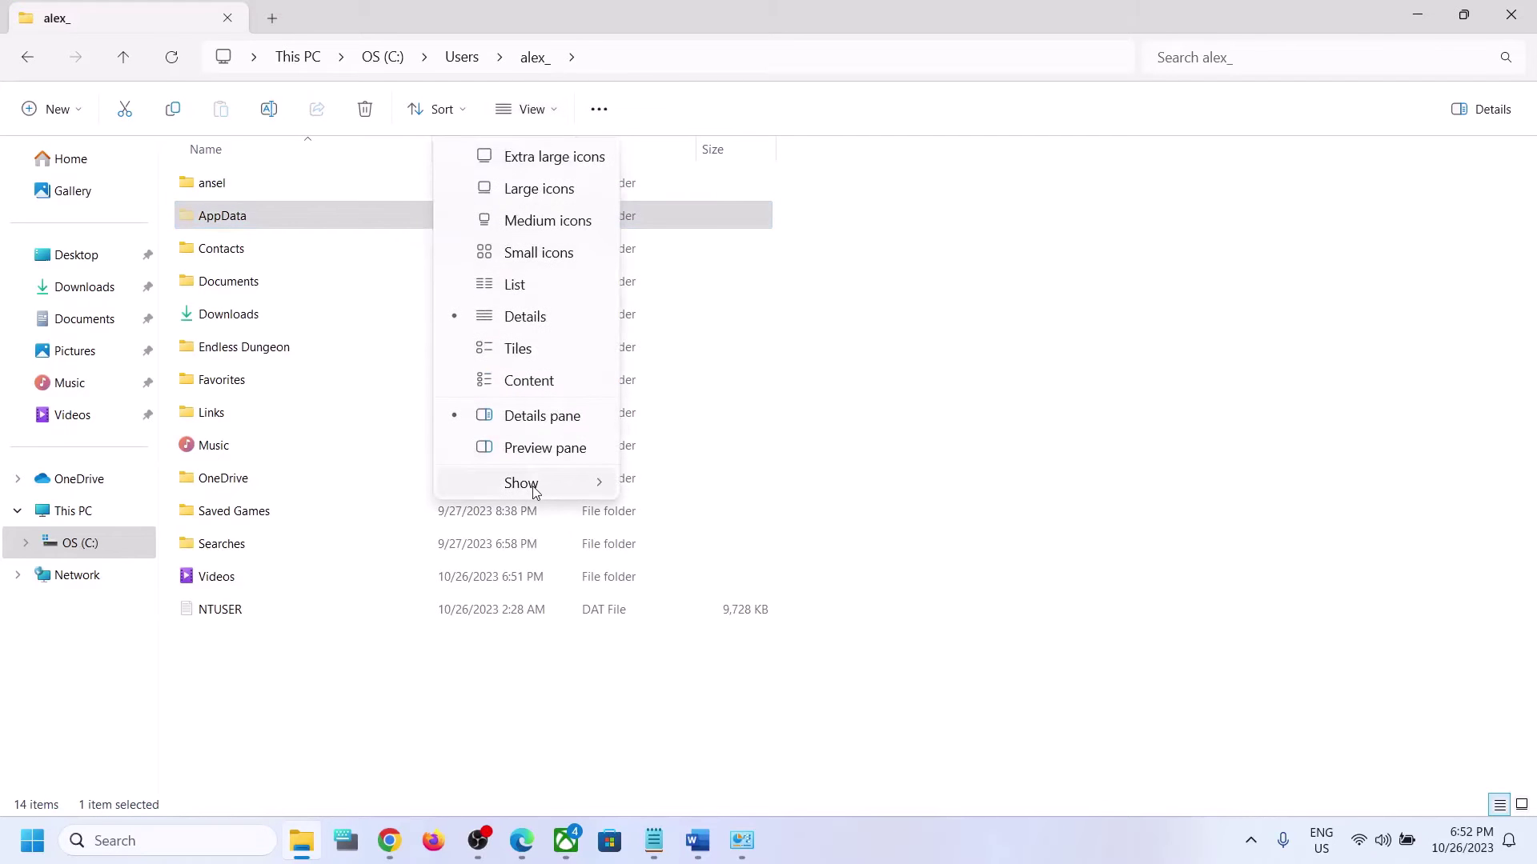
mouse_move(536, 491)
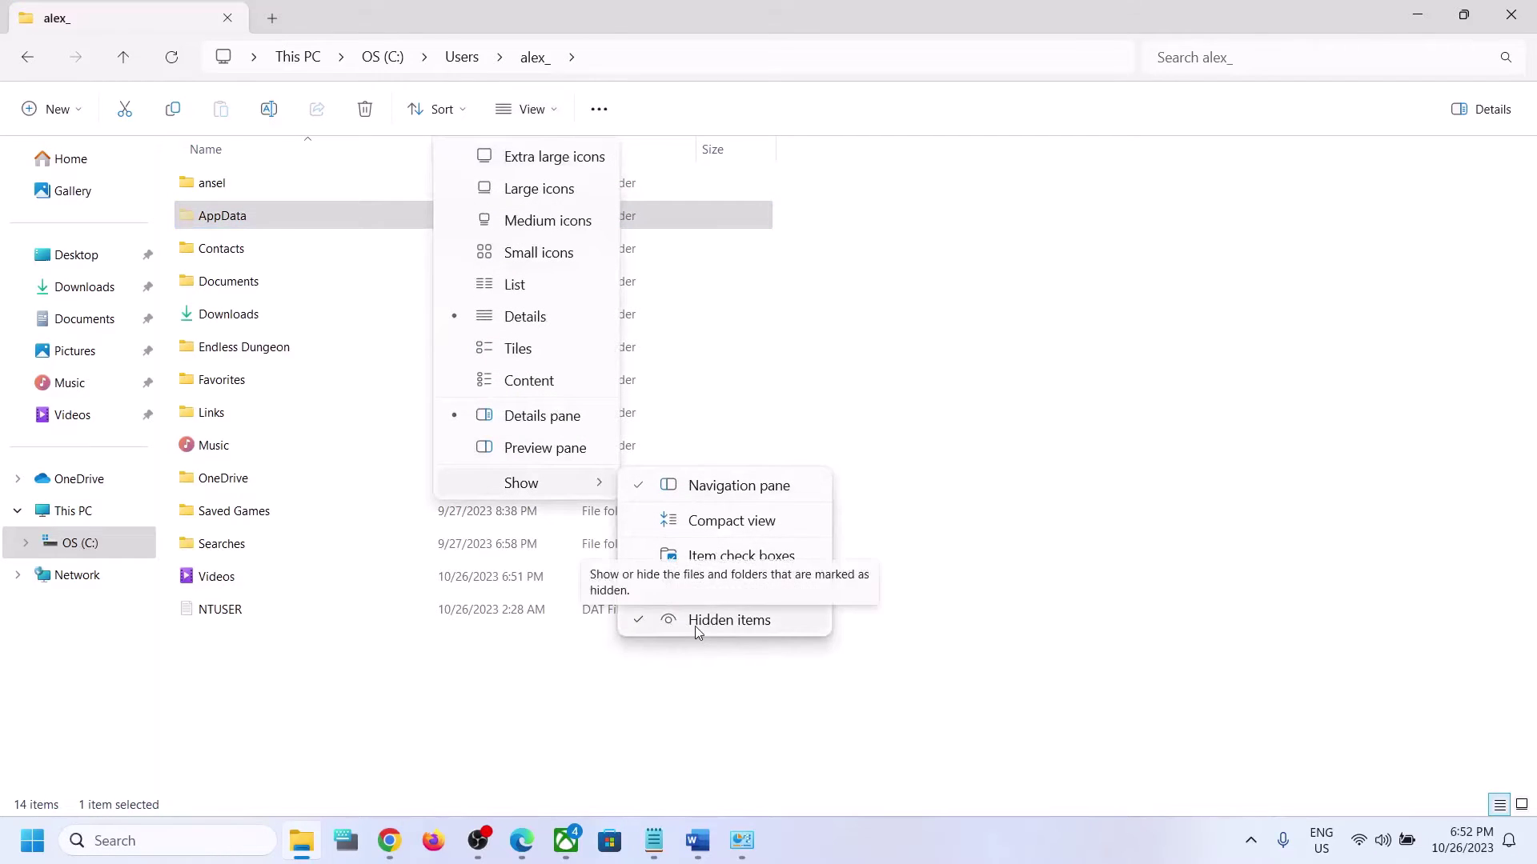
click(230, 222)
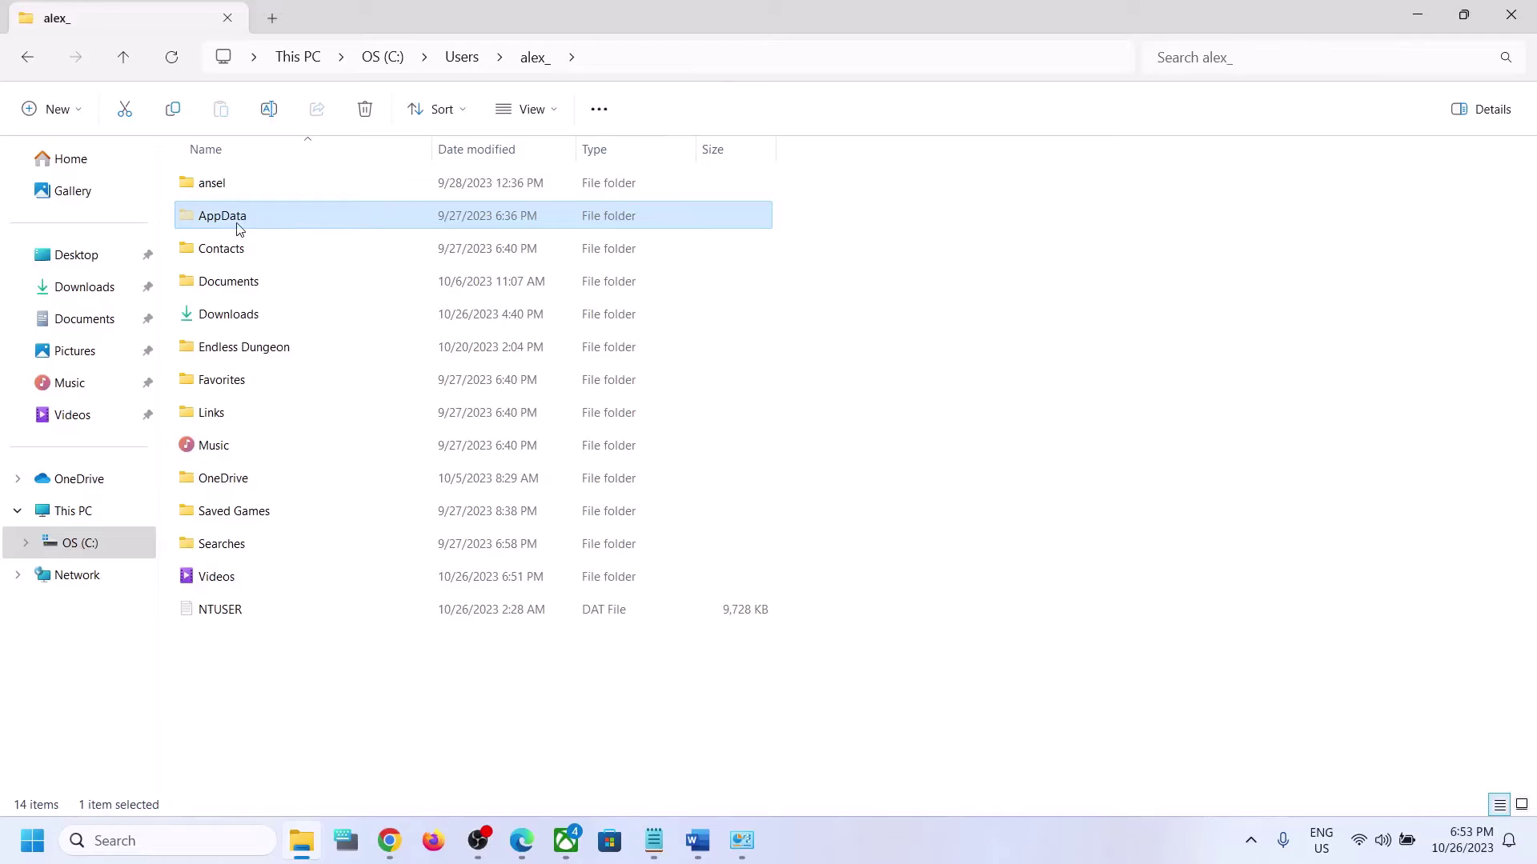
double_click(258, 221)
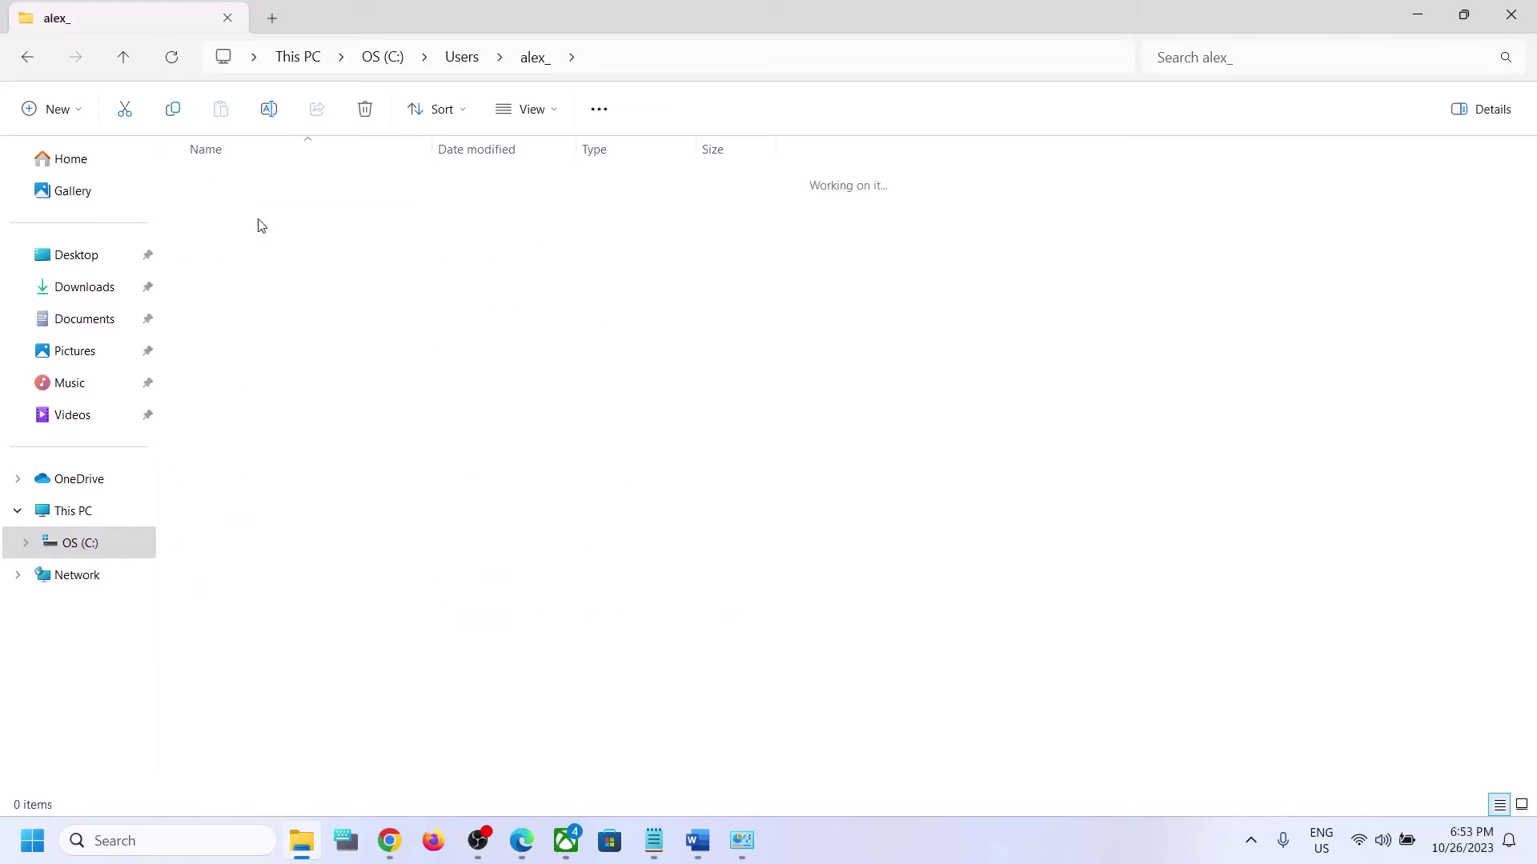
click(227, 189)
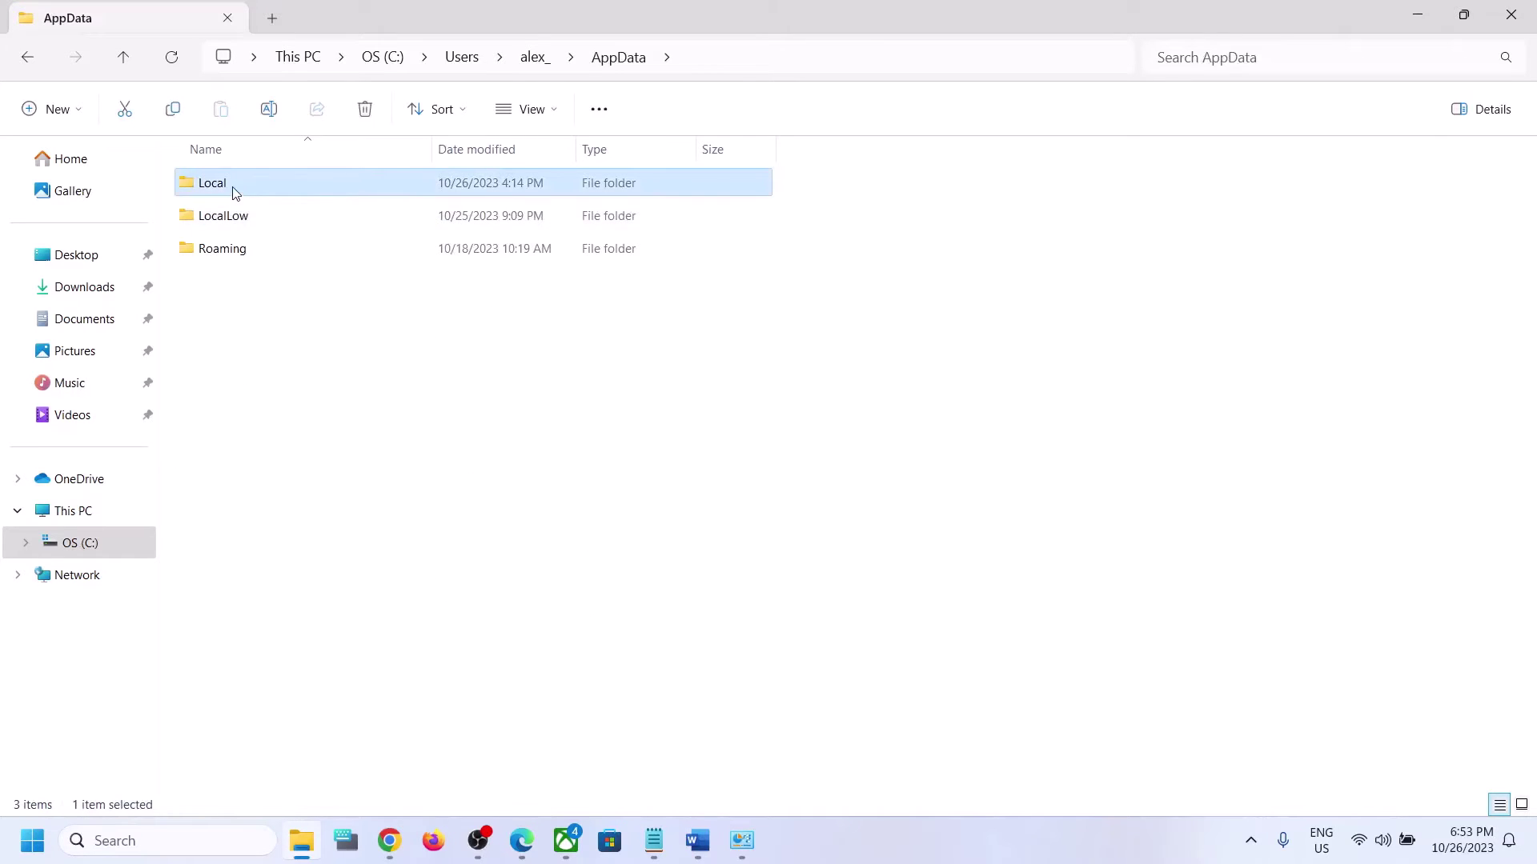
double_click(235, 192)
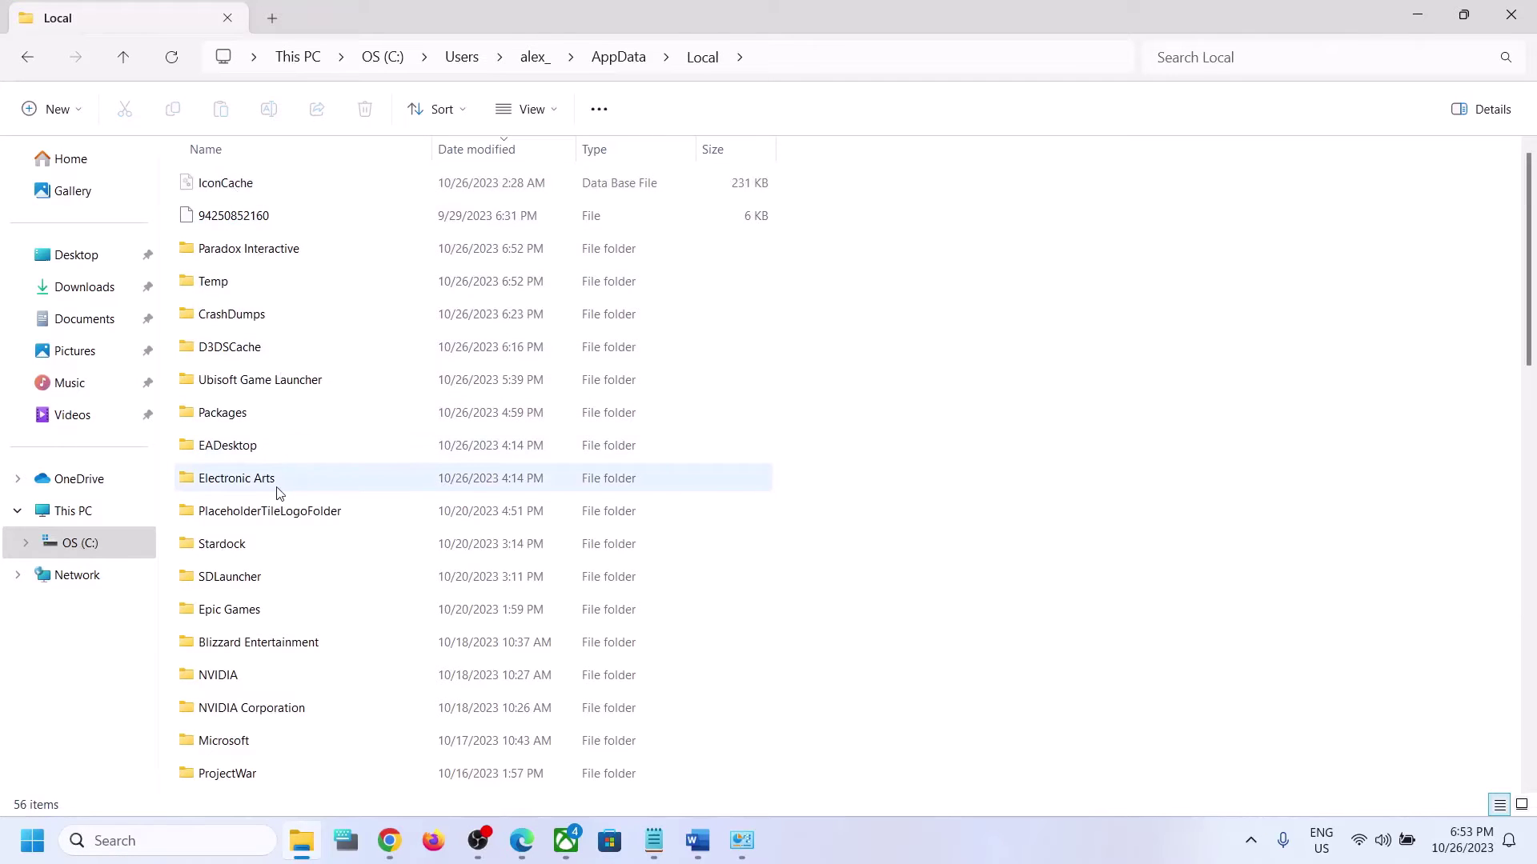
- Check the Paradox Interactive folder in AppData\Local, then delete it
click(253, 249)
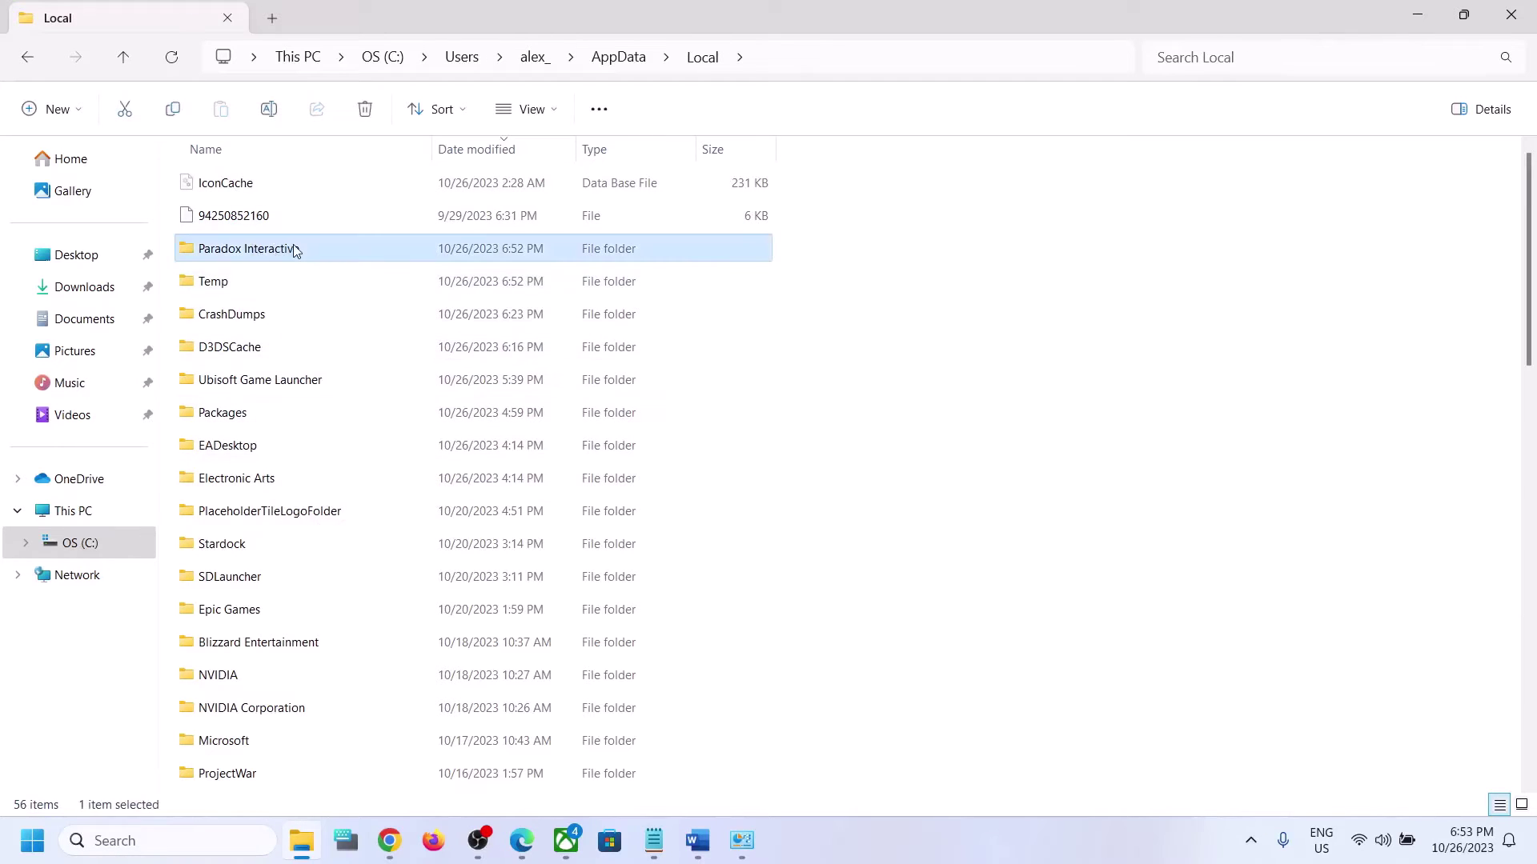
double_click(251, 253)
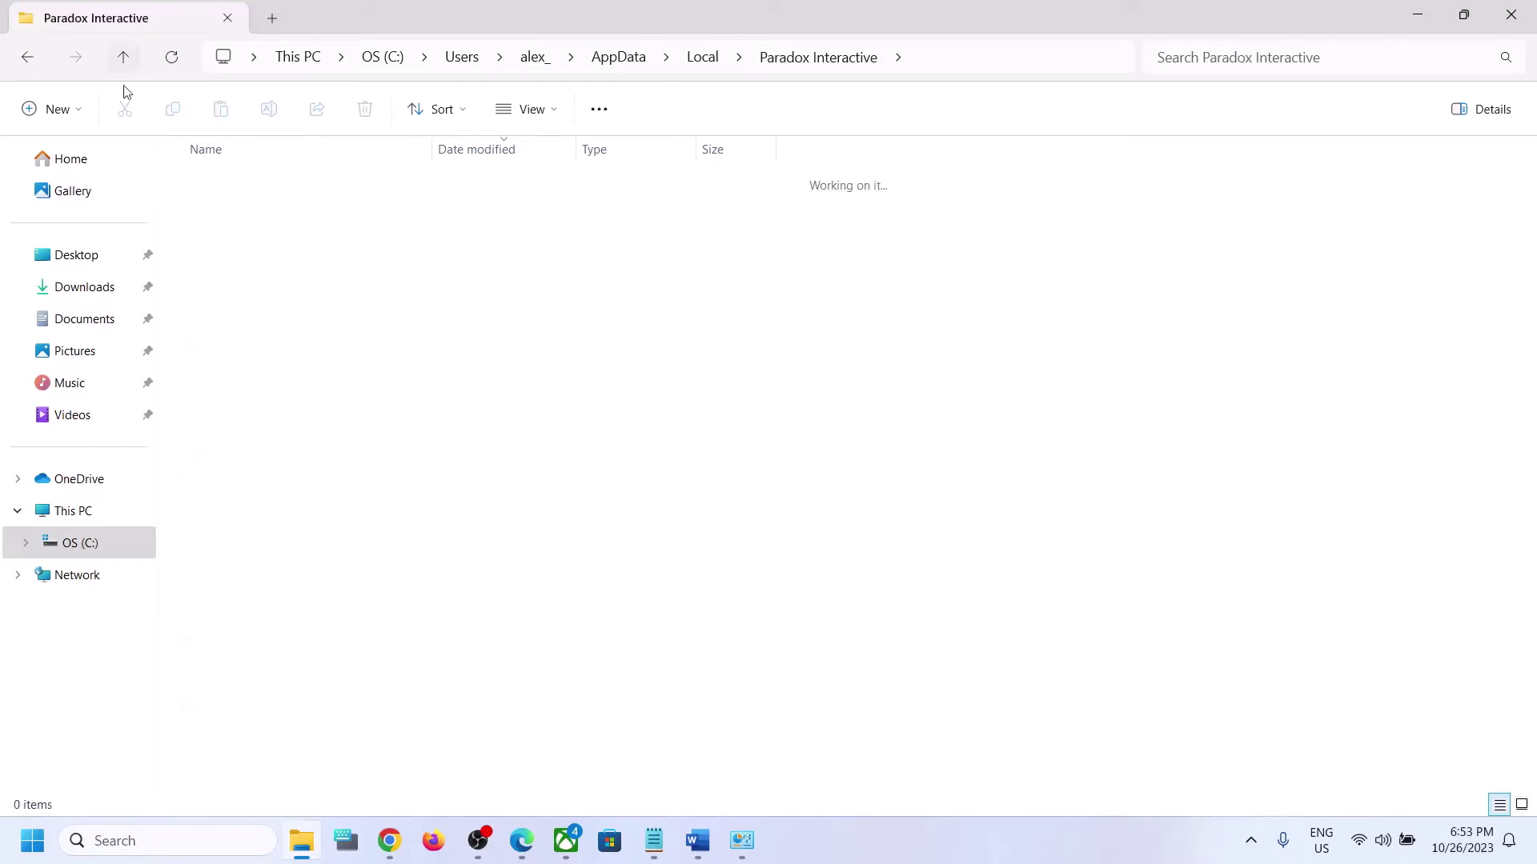
click(123, 57)
right_click(236, 253)
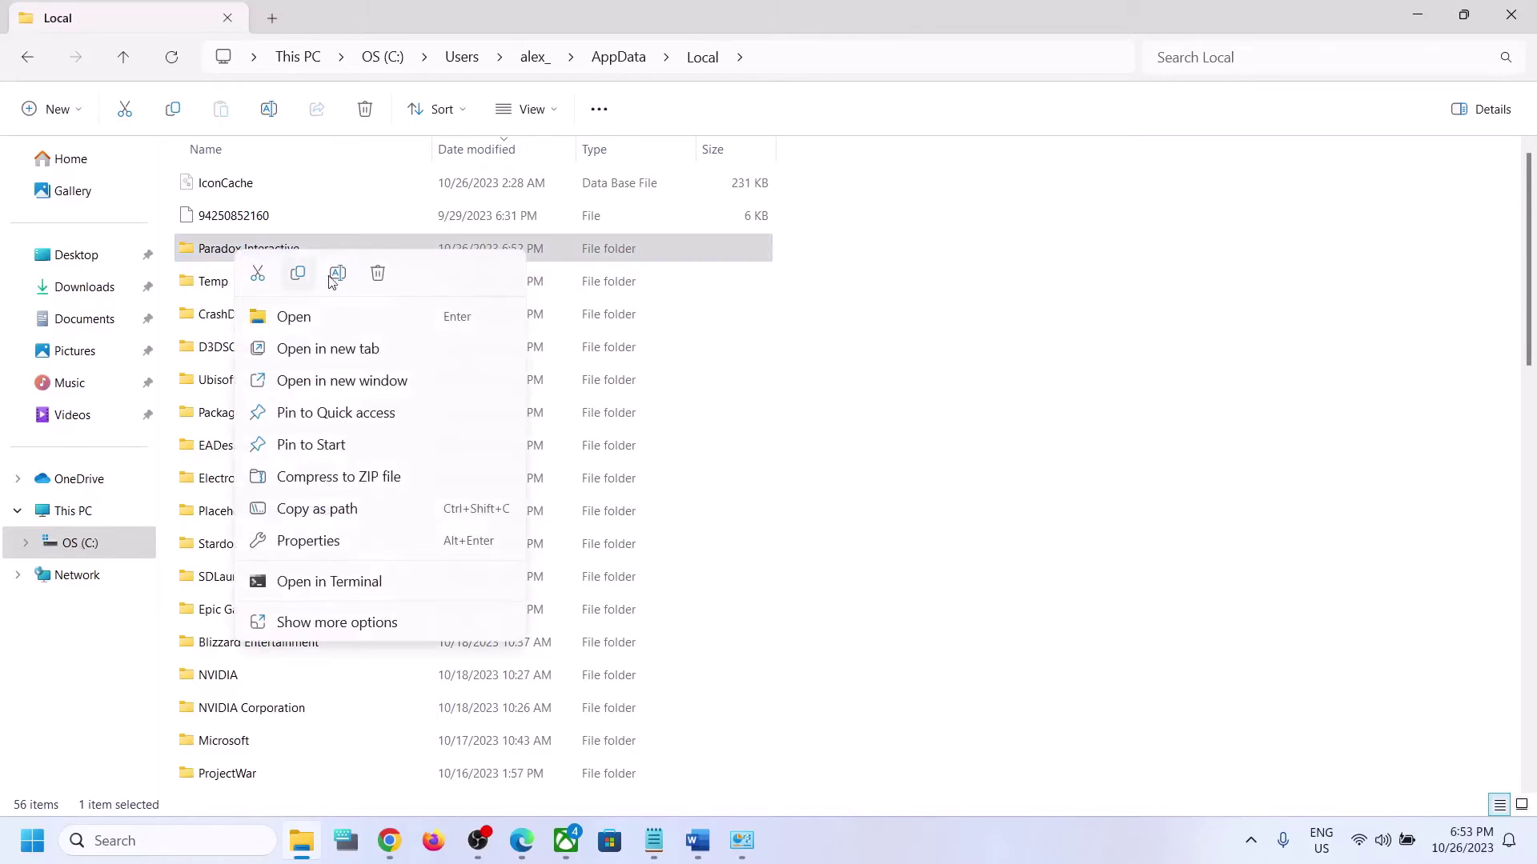
click(377, 275)
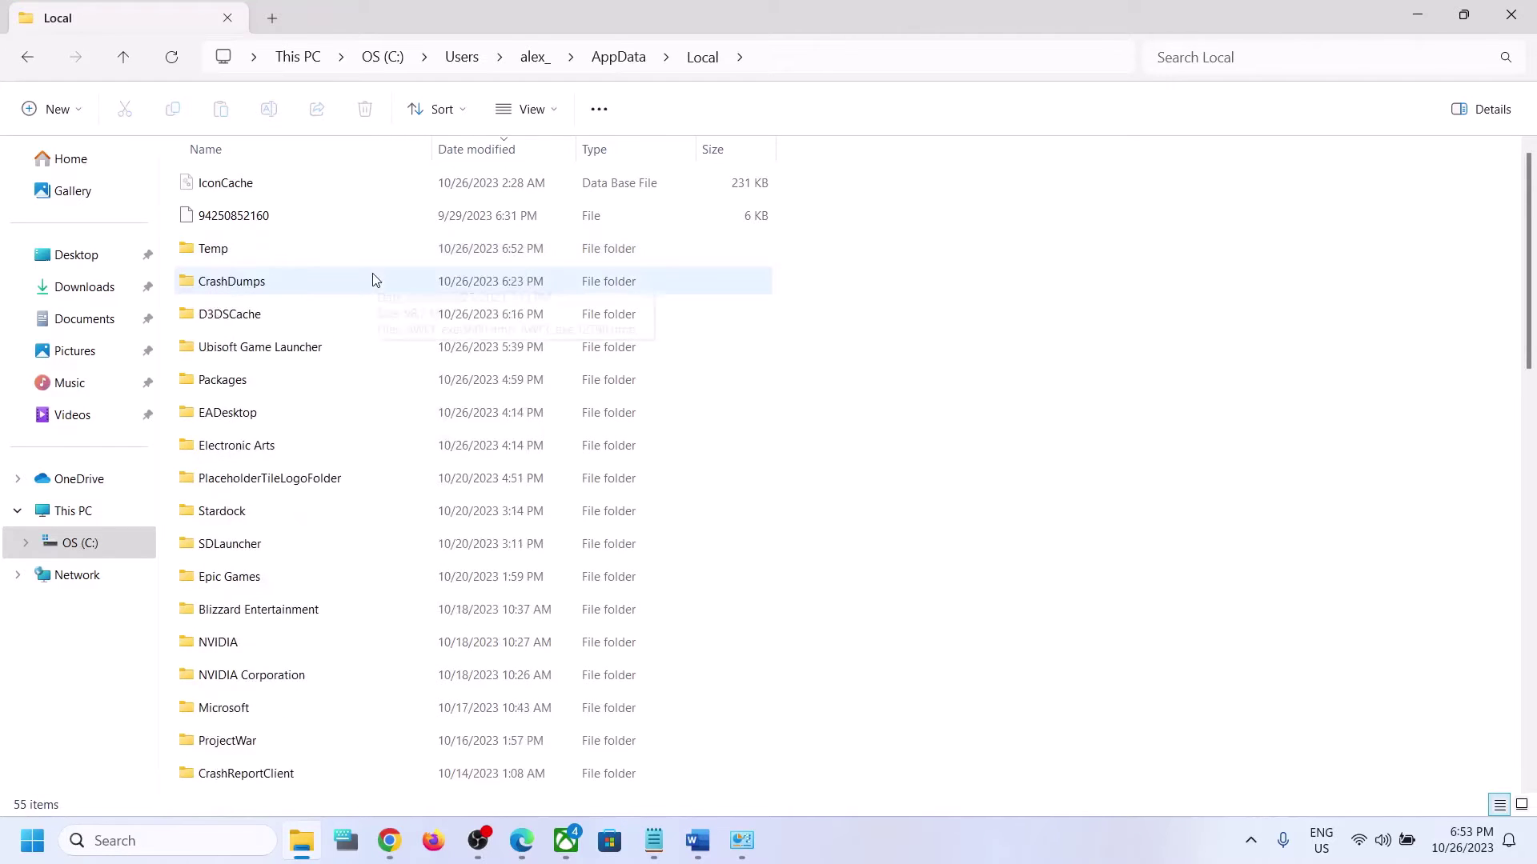
- Open LocalLow to confirm it holds no Paradox folder, then return to AppData
click(133, 64)
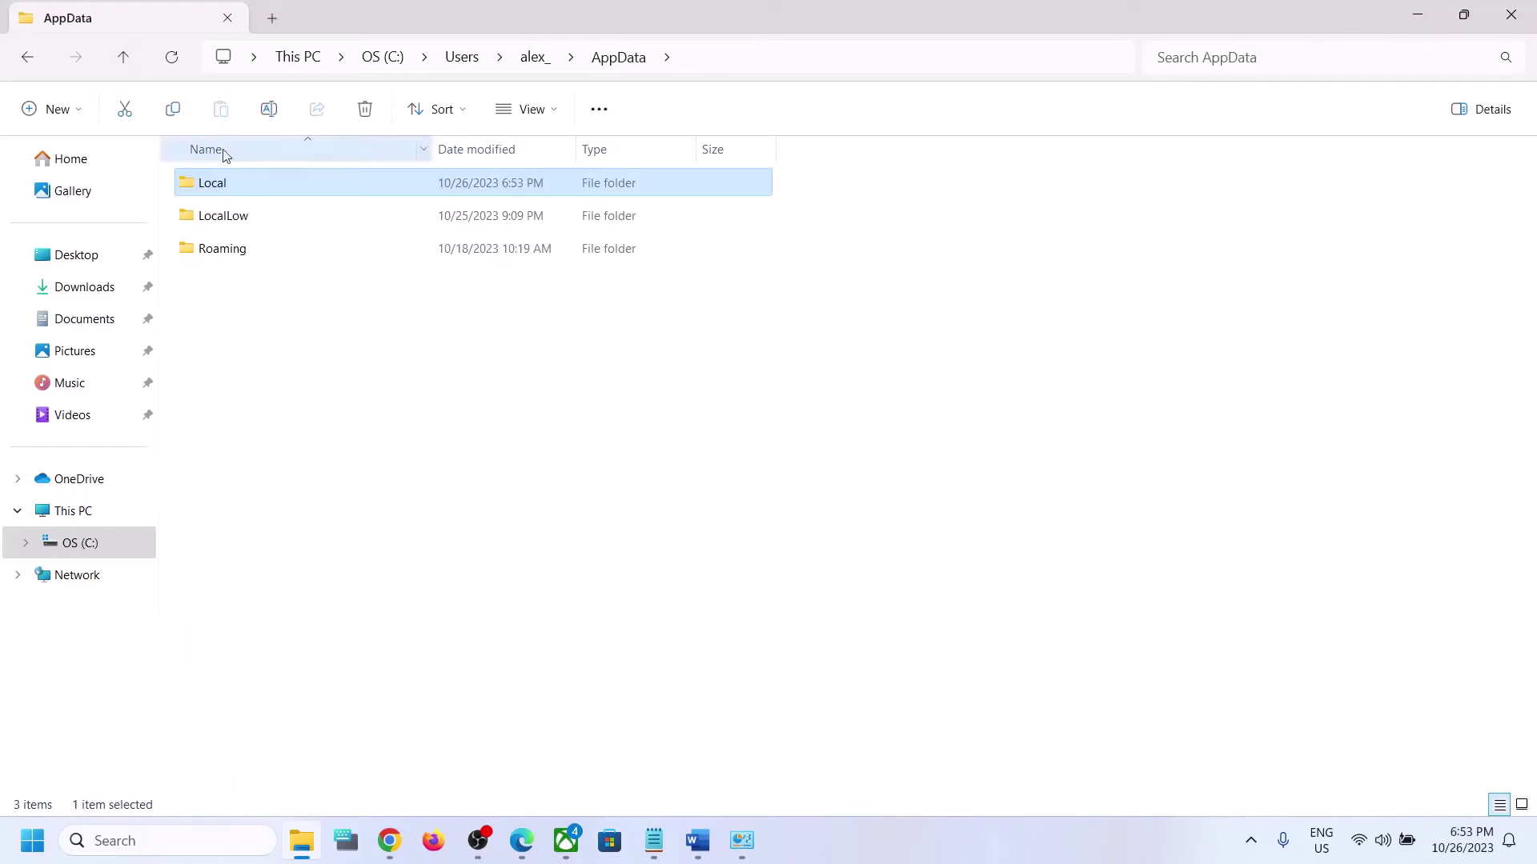
click(224, 224)
double_click(251, 224)
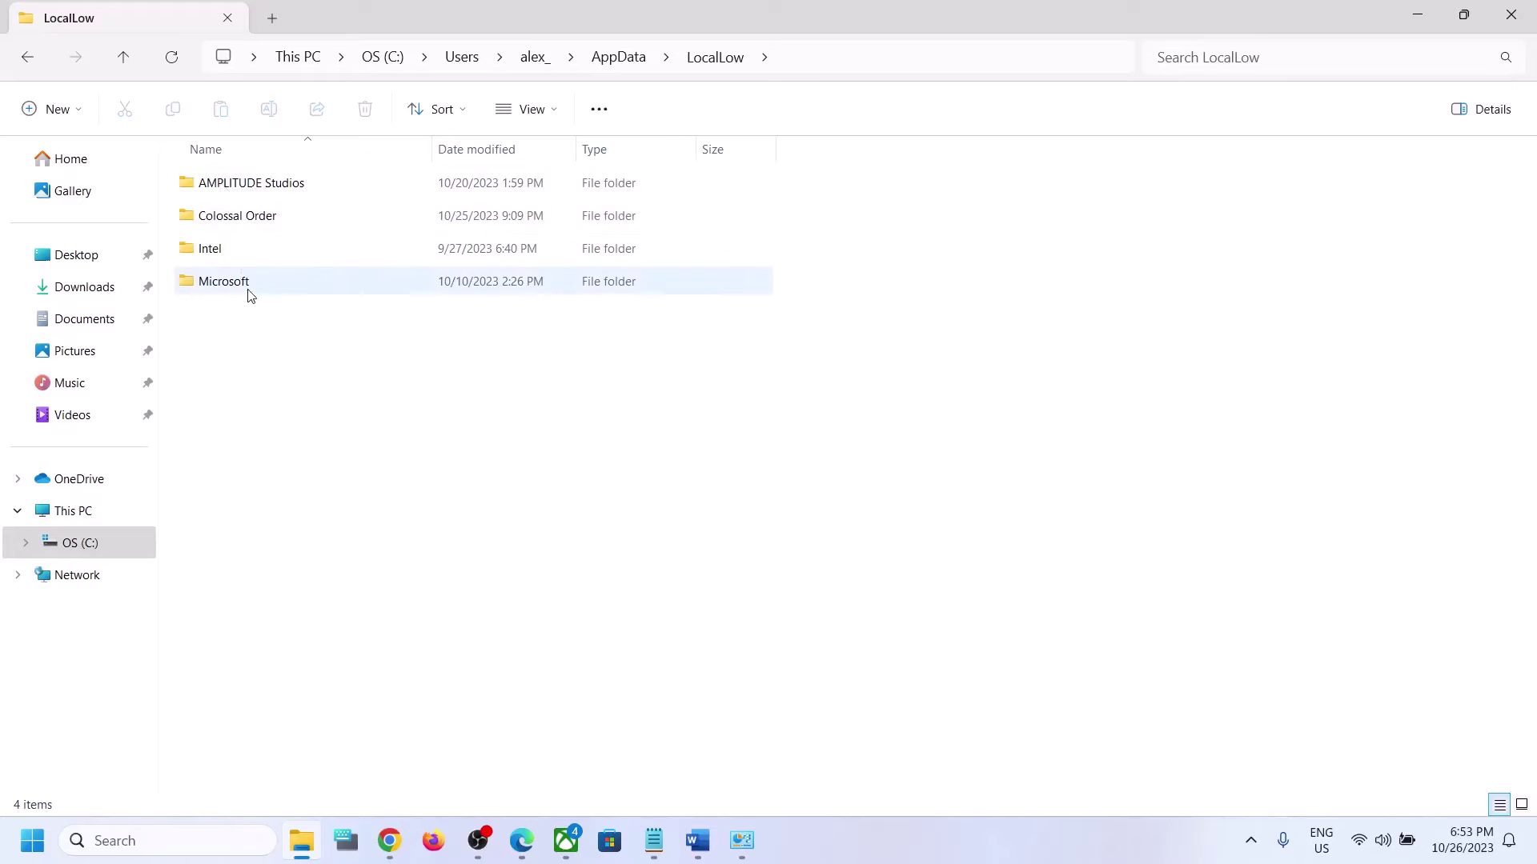
click(122, 57)
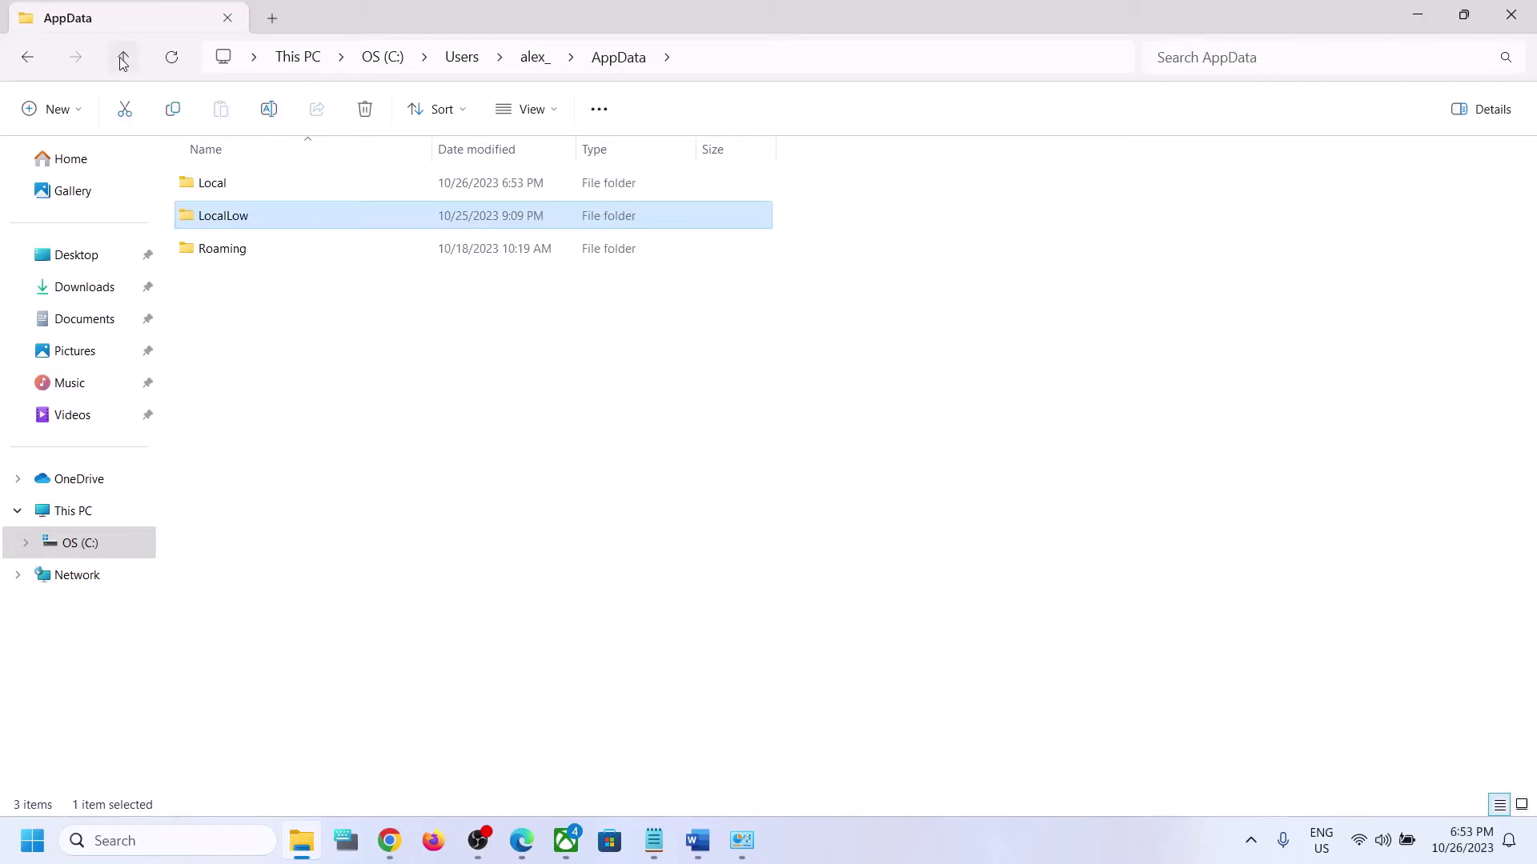
- Delete the Paradox Interactive folder from AppData\Roaming
click(240, 260)
double_click(243, 258)
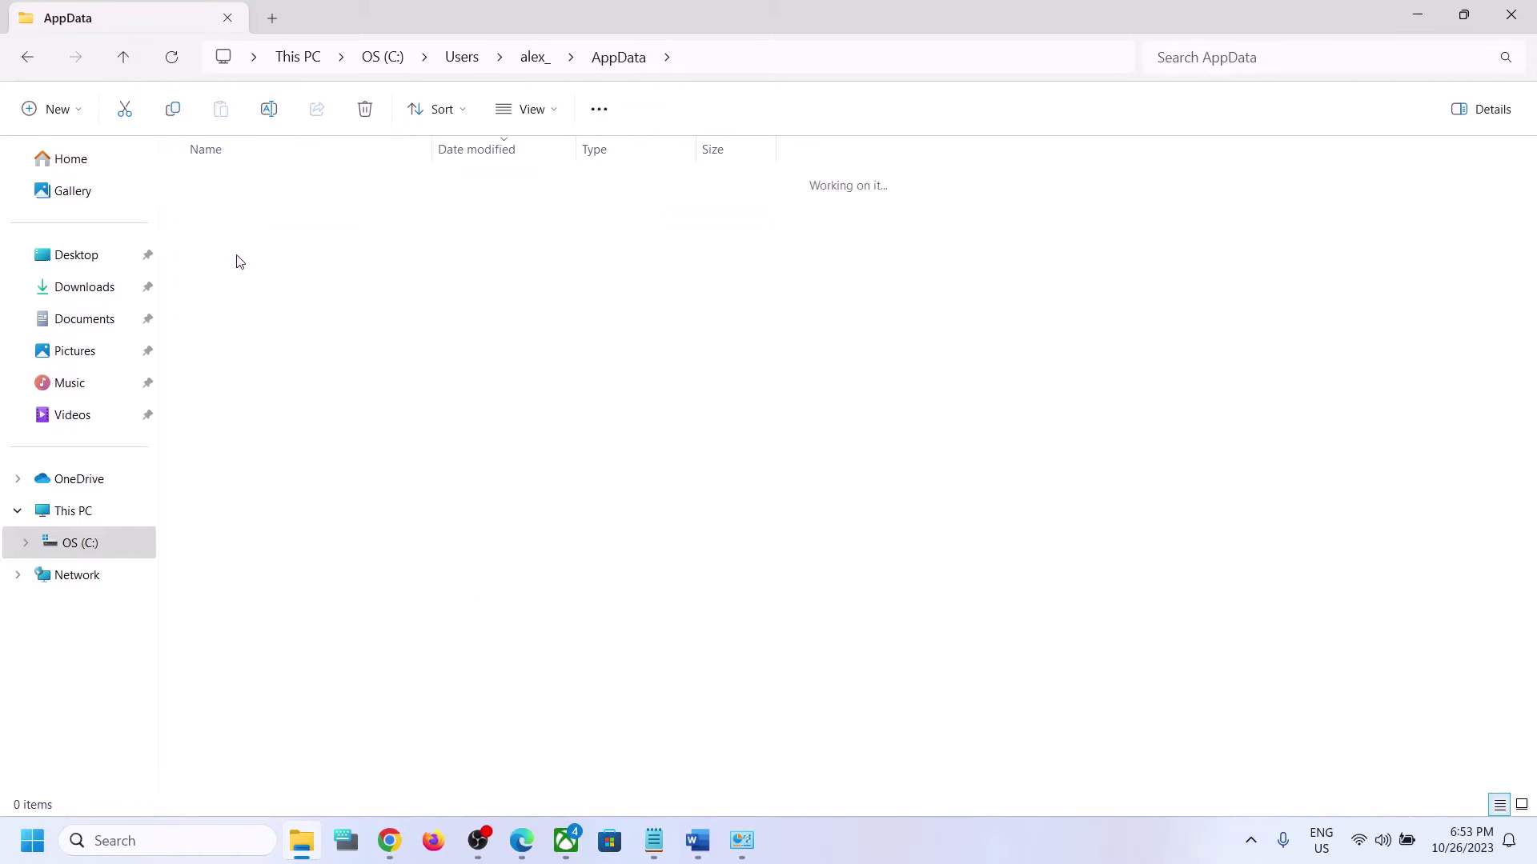
click(230, 489)
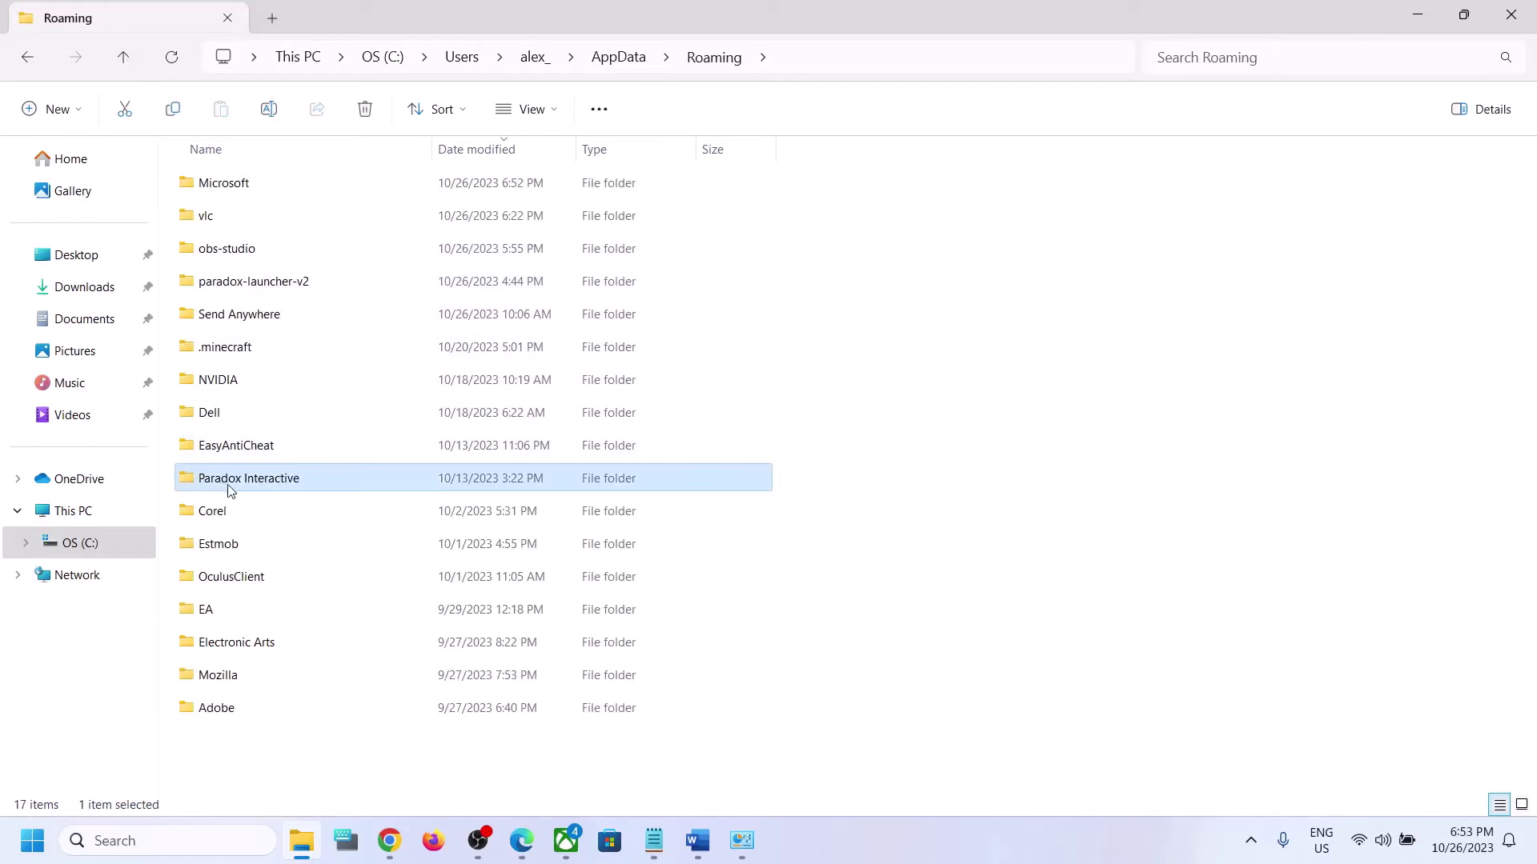
right_click(275, 490)
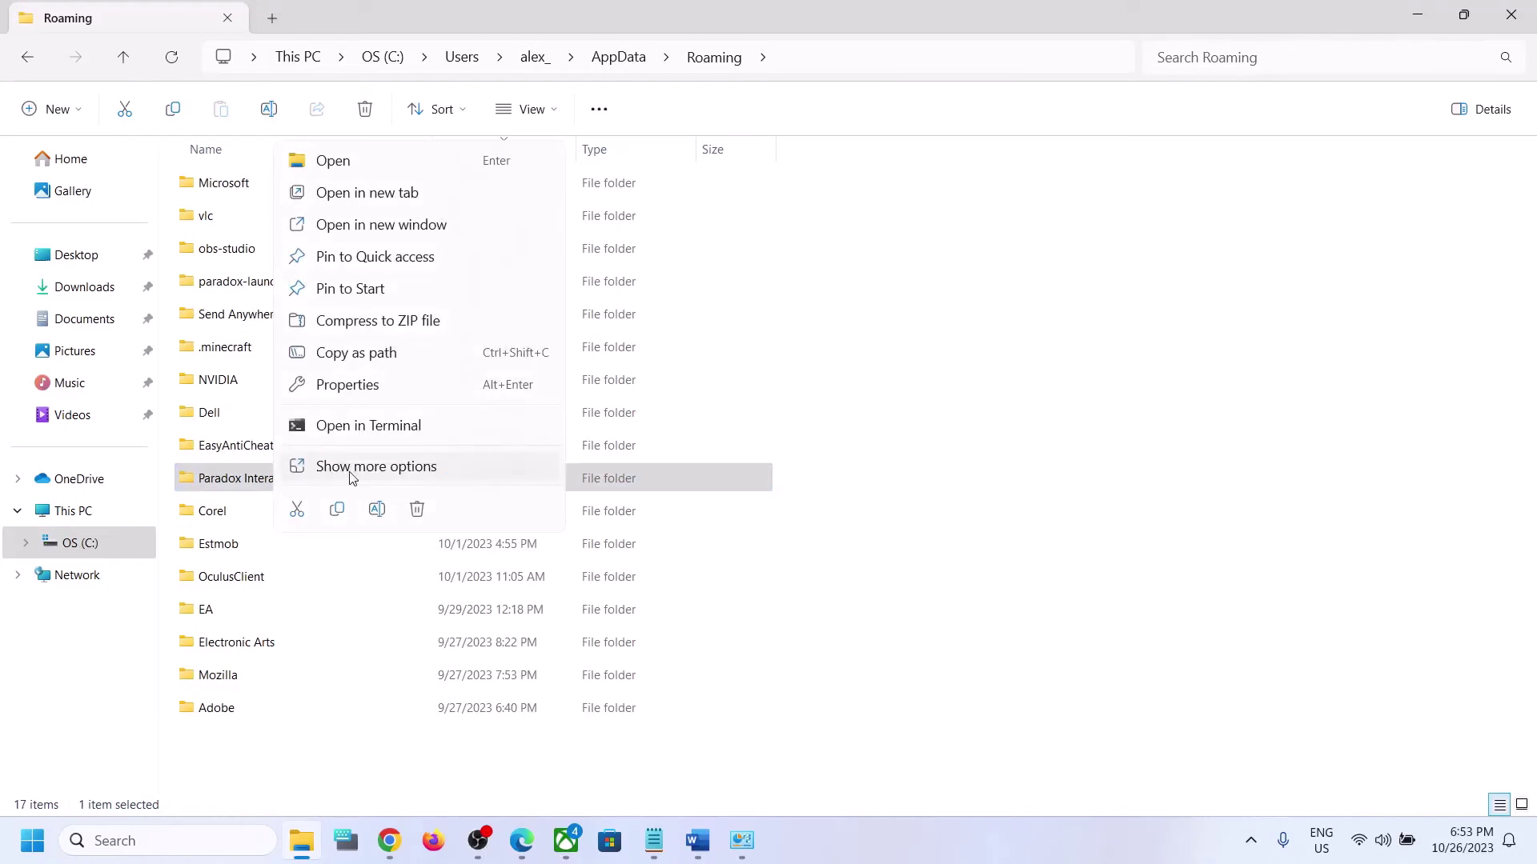
key(Escape)
key(Delete)
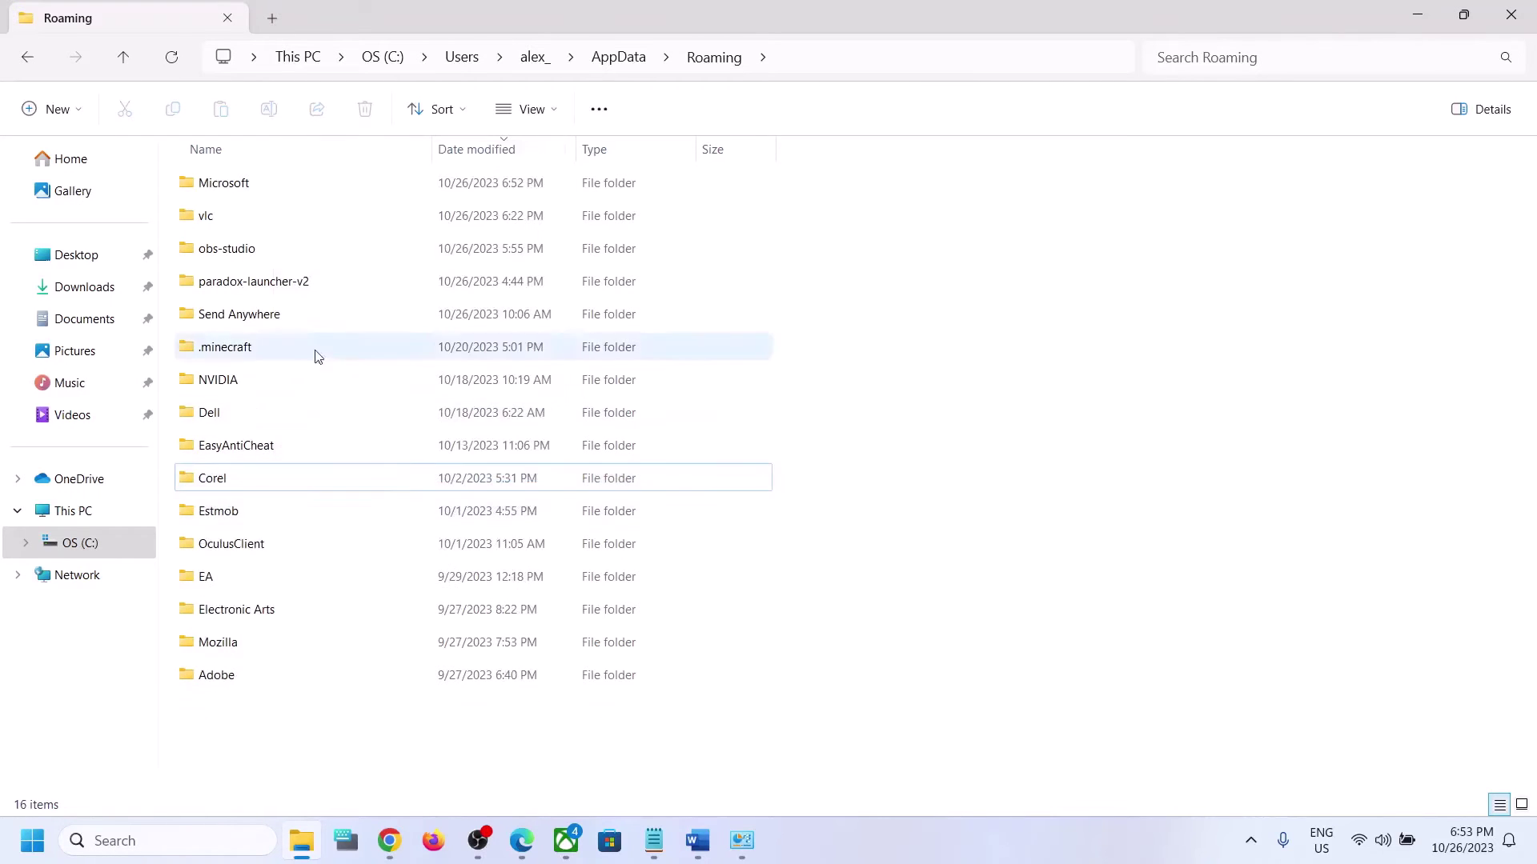
- Delete the Paradox Interactive folder from AppData\Local\Programs, leaving only Common
click(123, 57)
click(212, 184)
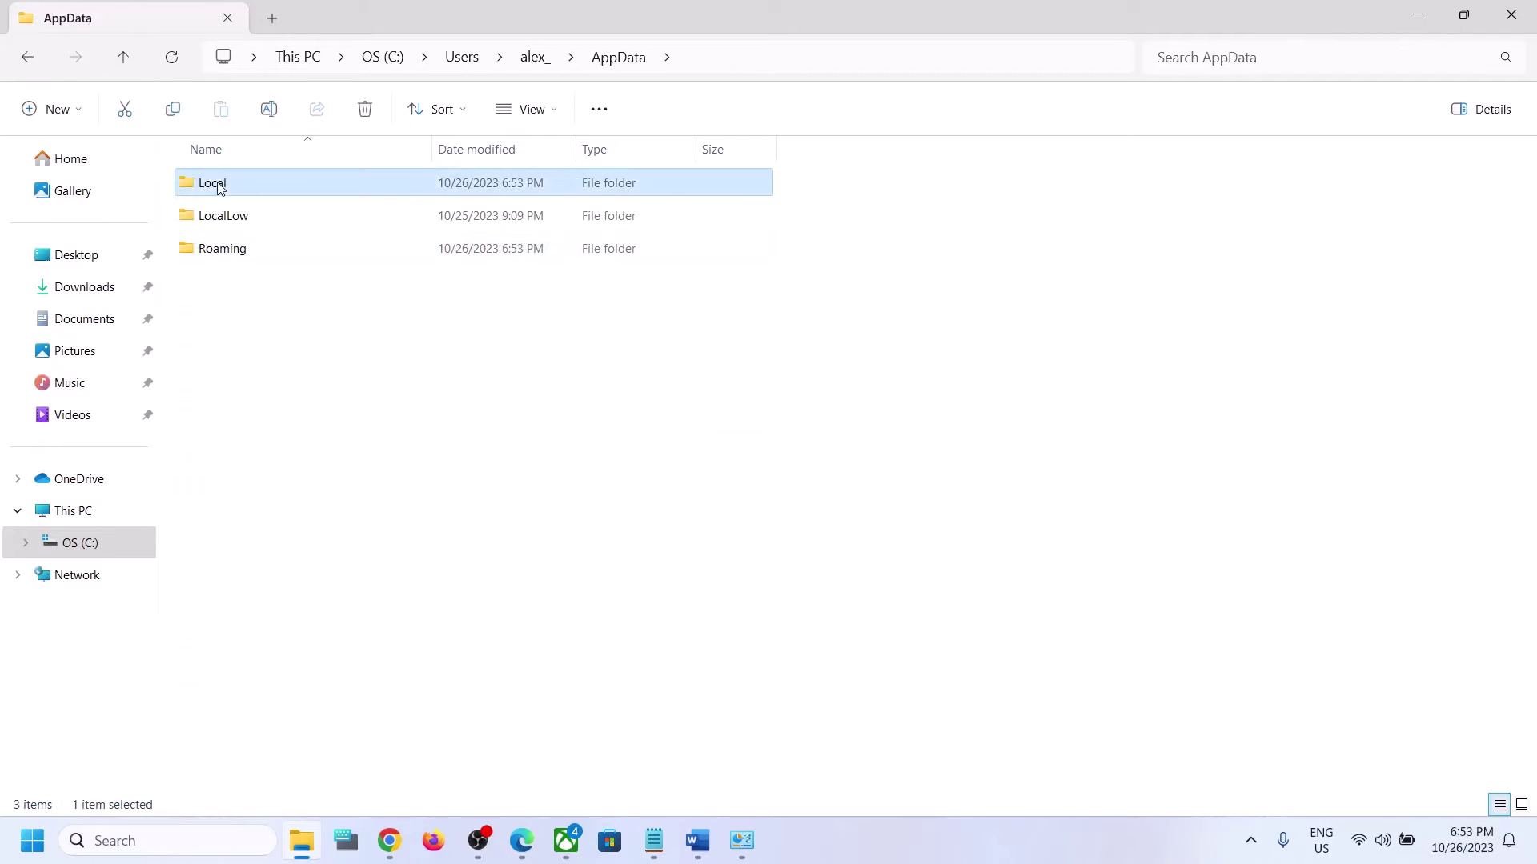
double_click(227, 188)
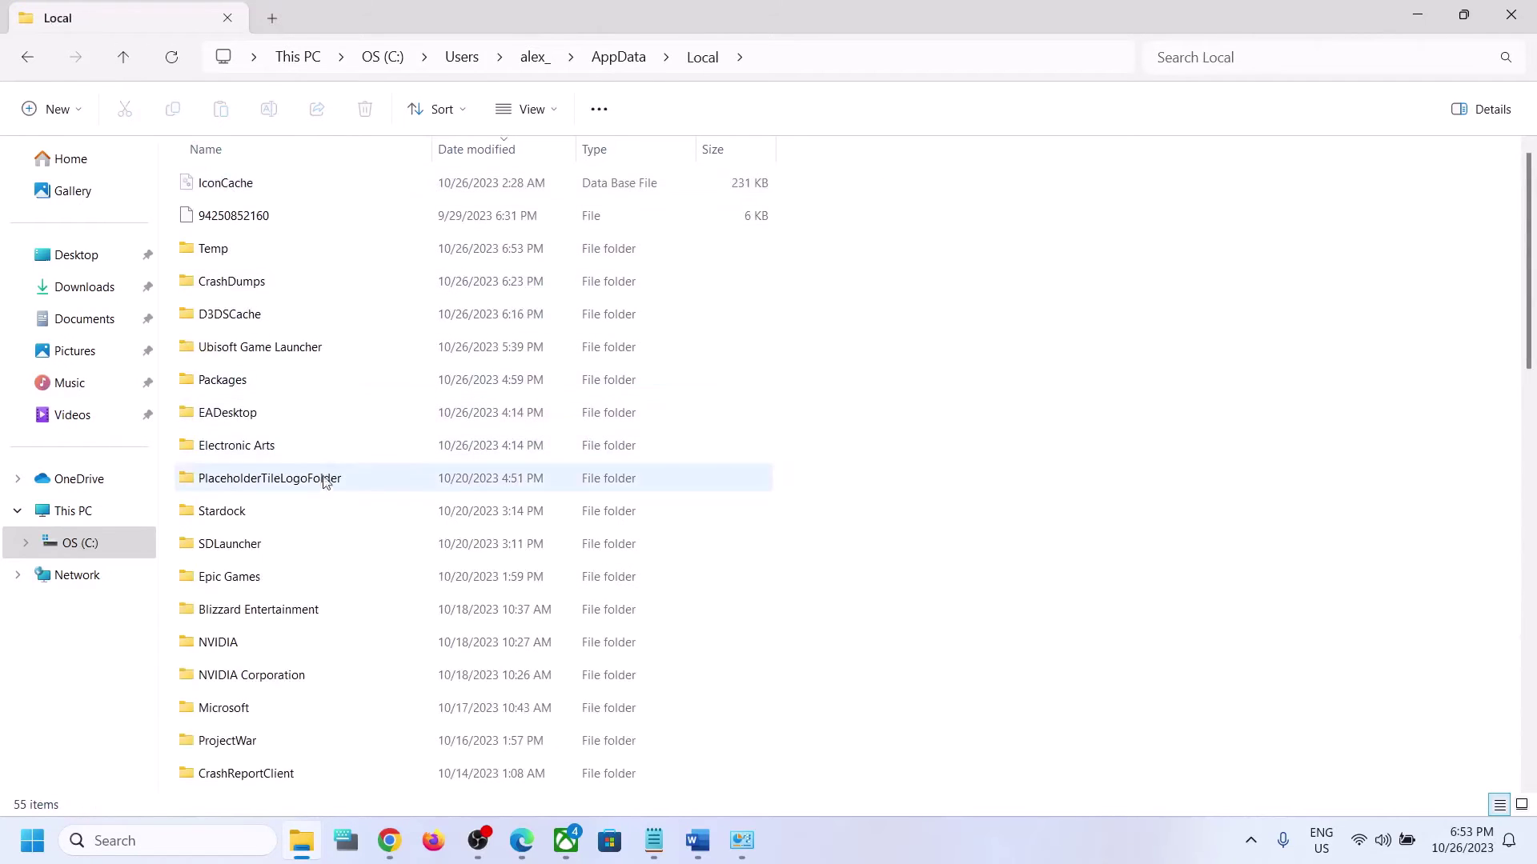
scroll(316, 553, down, 2)
click(214, 680)
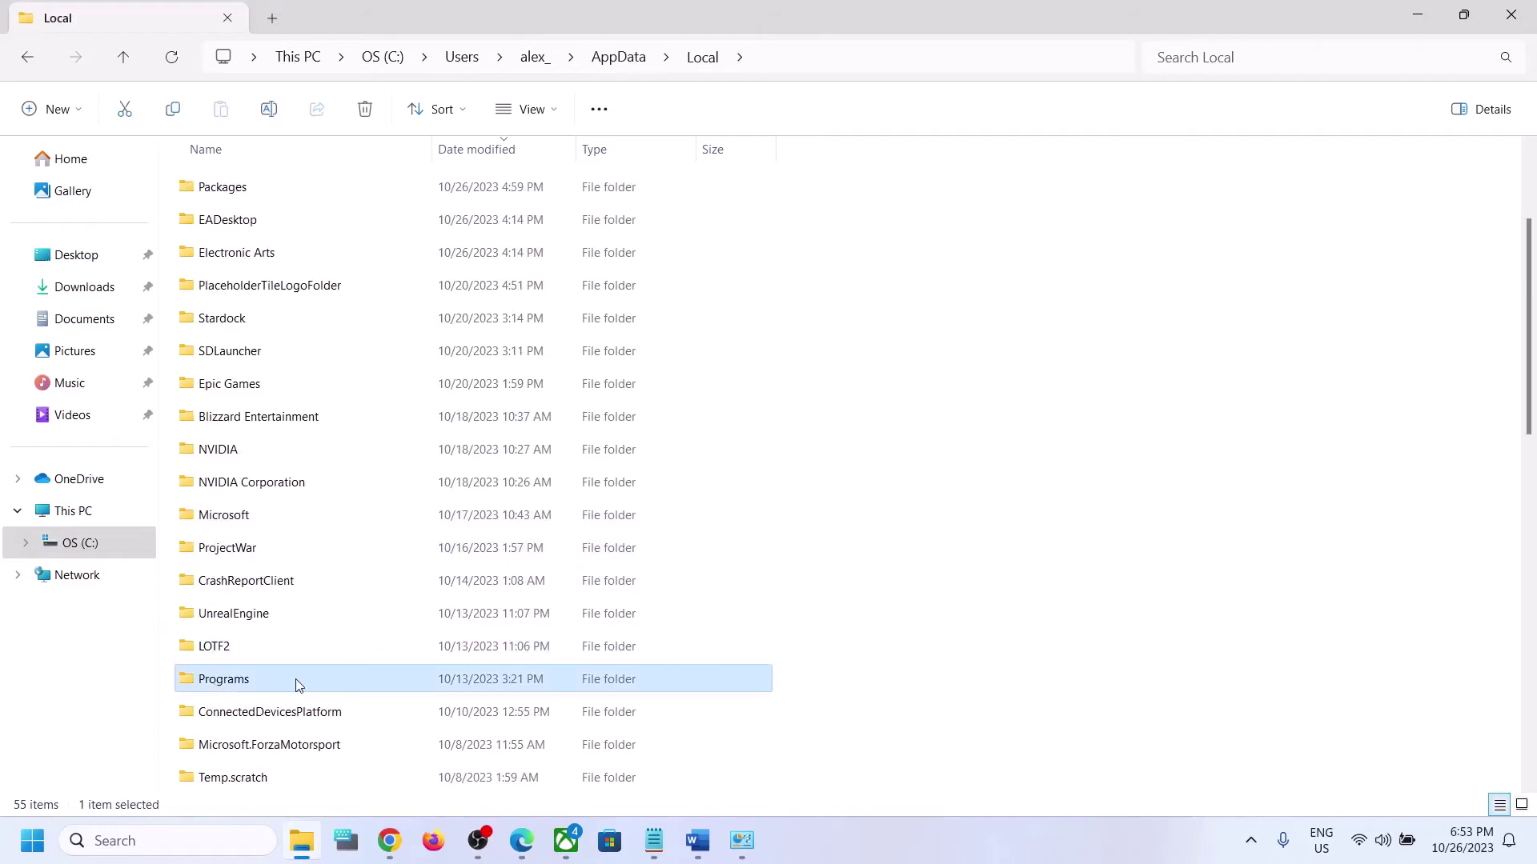
scroll(297, 680, down, 2)
double_click(233, 484)
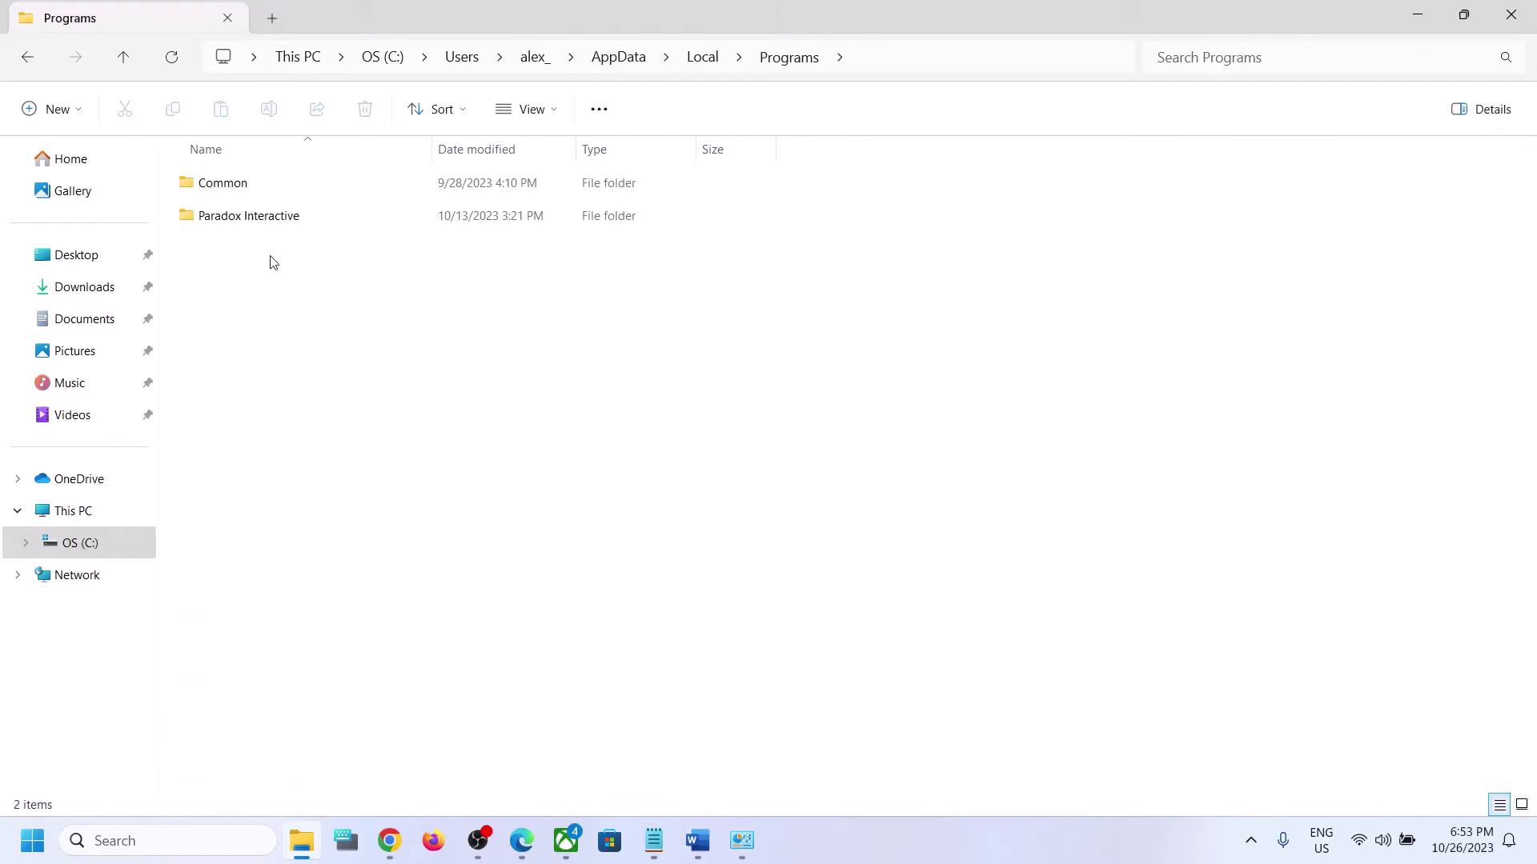
click(268, 218)
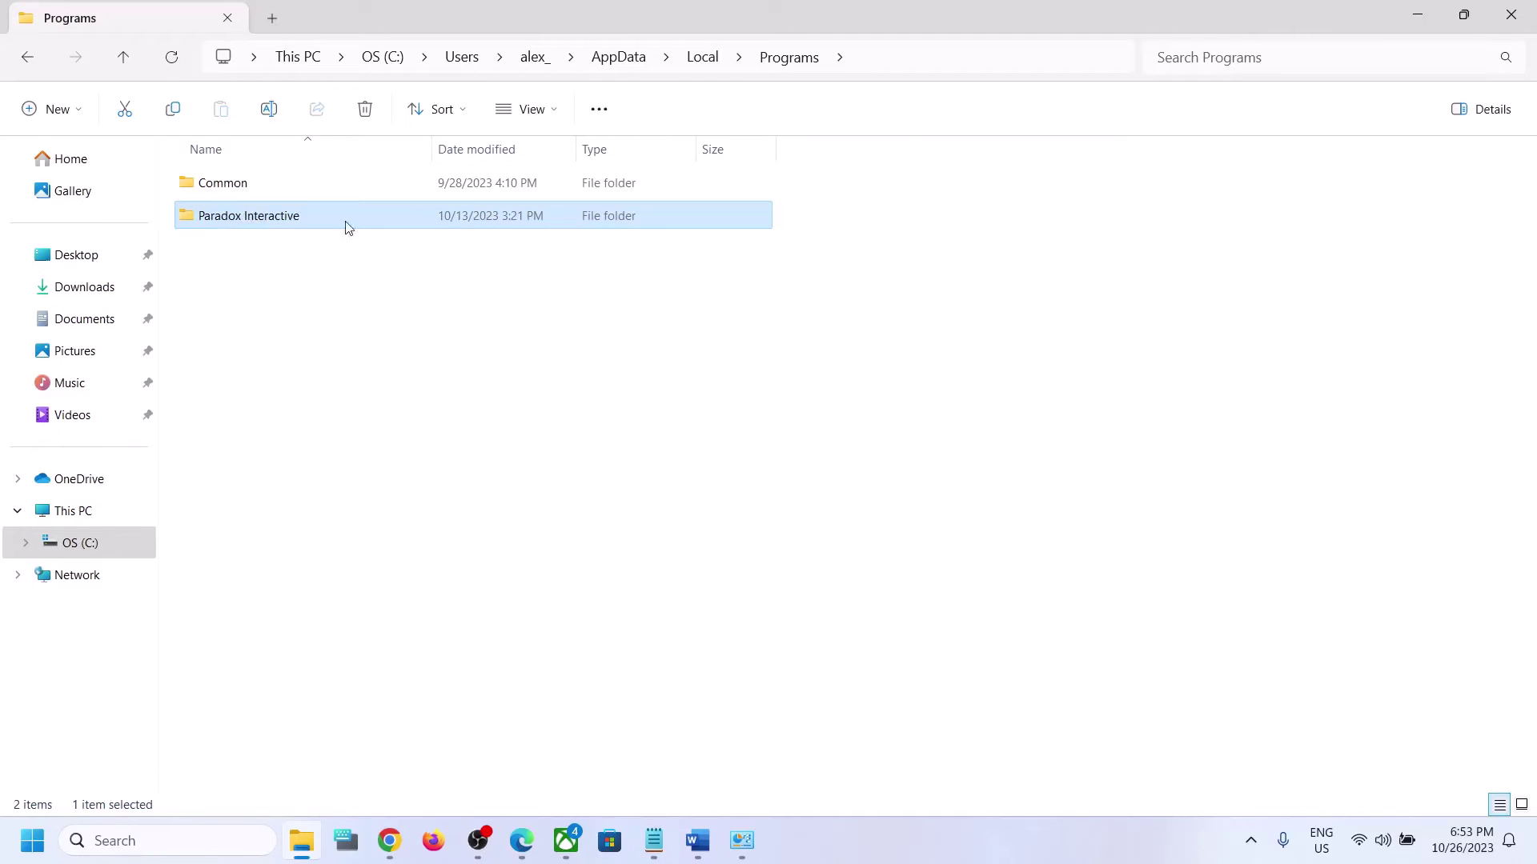
right_click(271, 226)
click(412, 244)
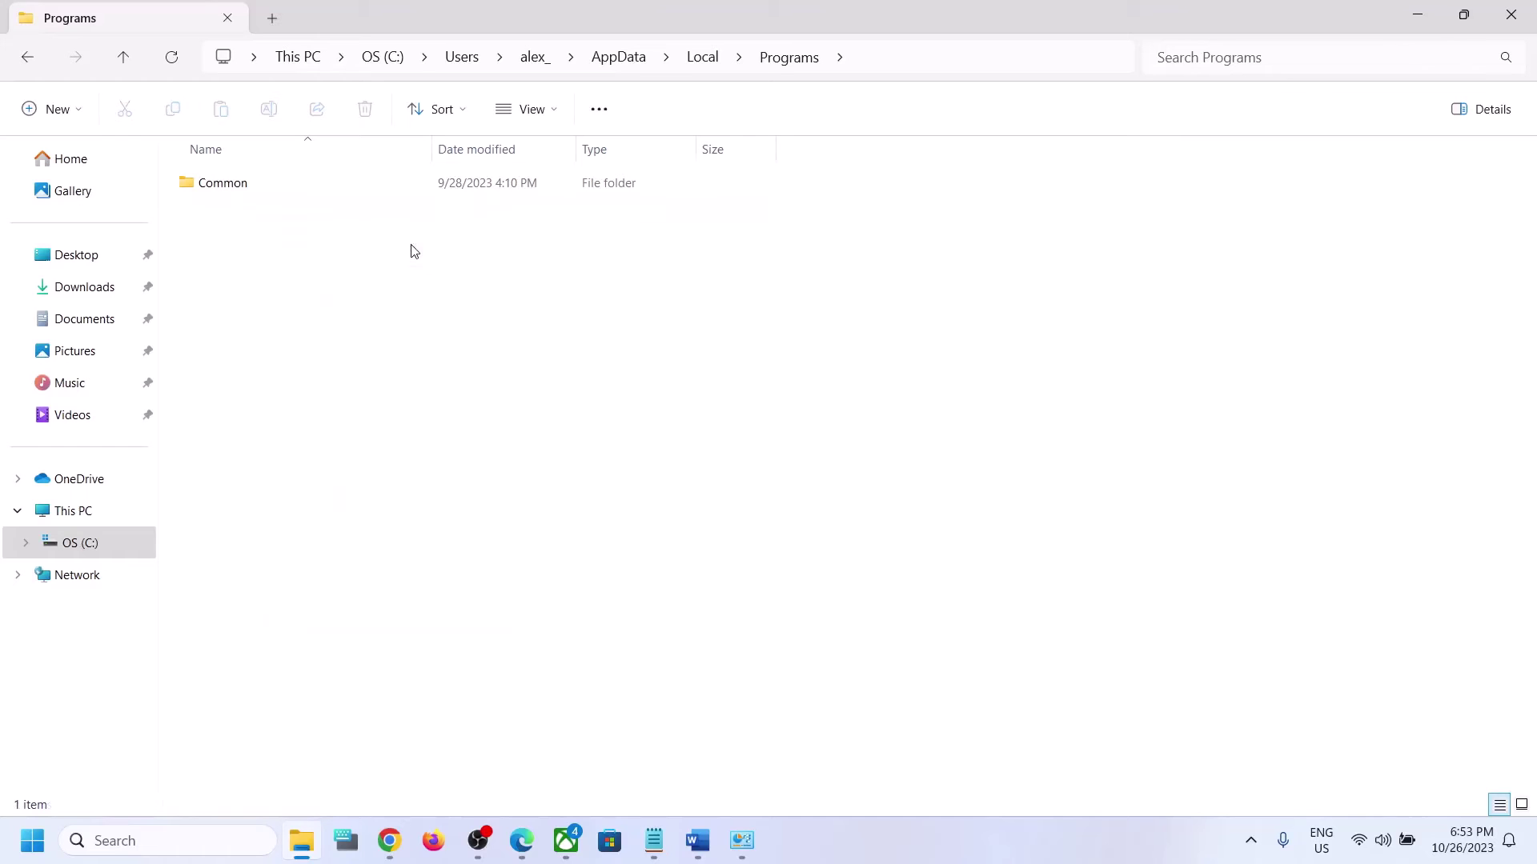
- Close File Explorer and view the Start menu's power options without restarting
click(1510, 15)
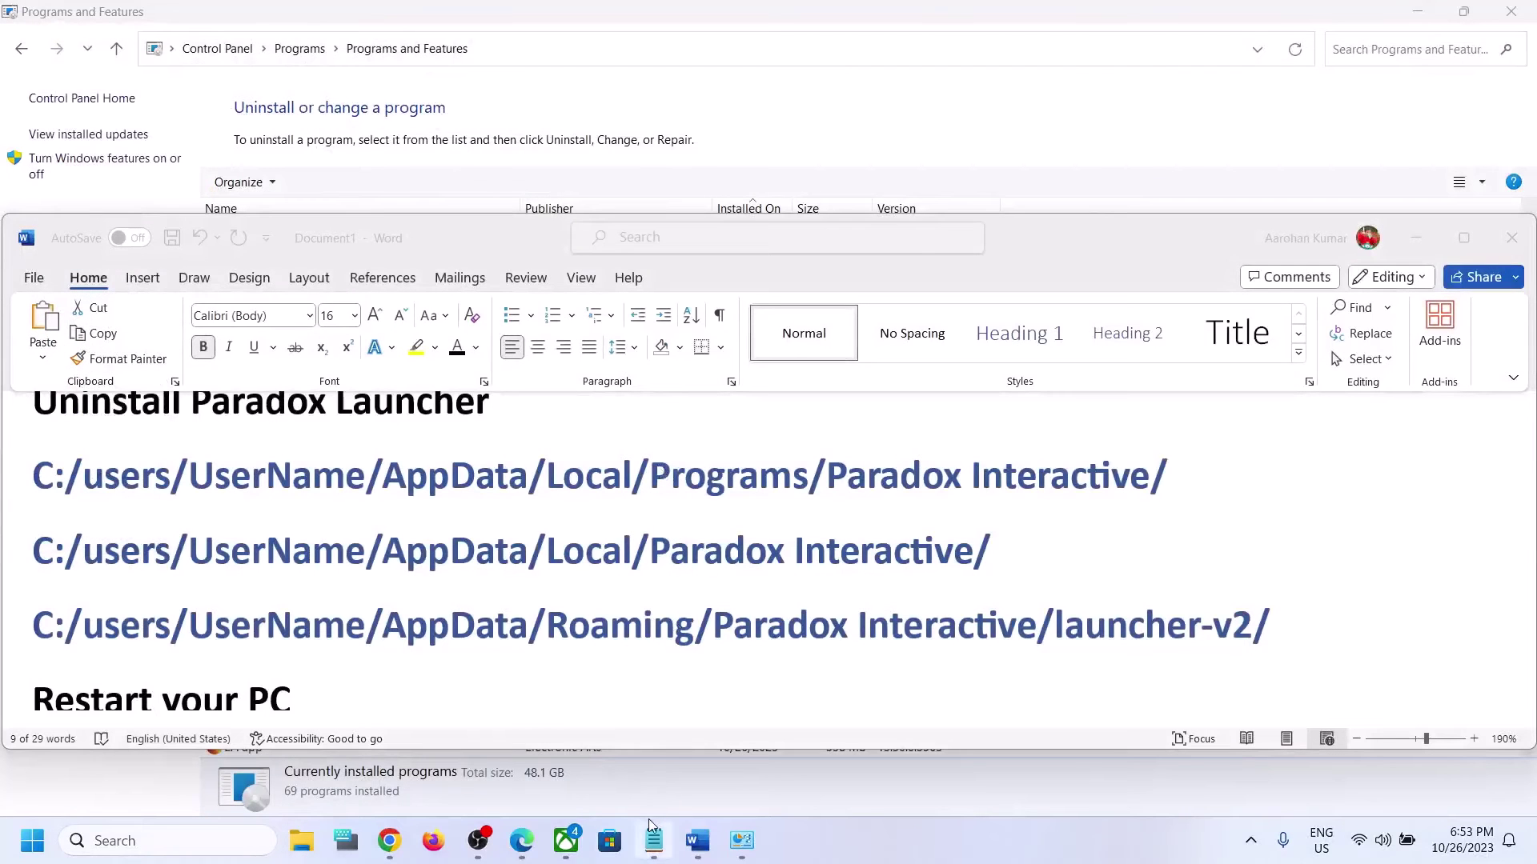
click(32, 840)
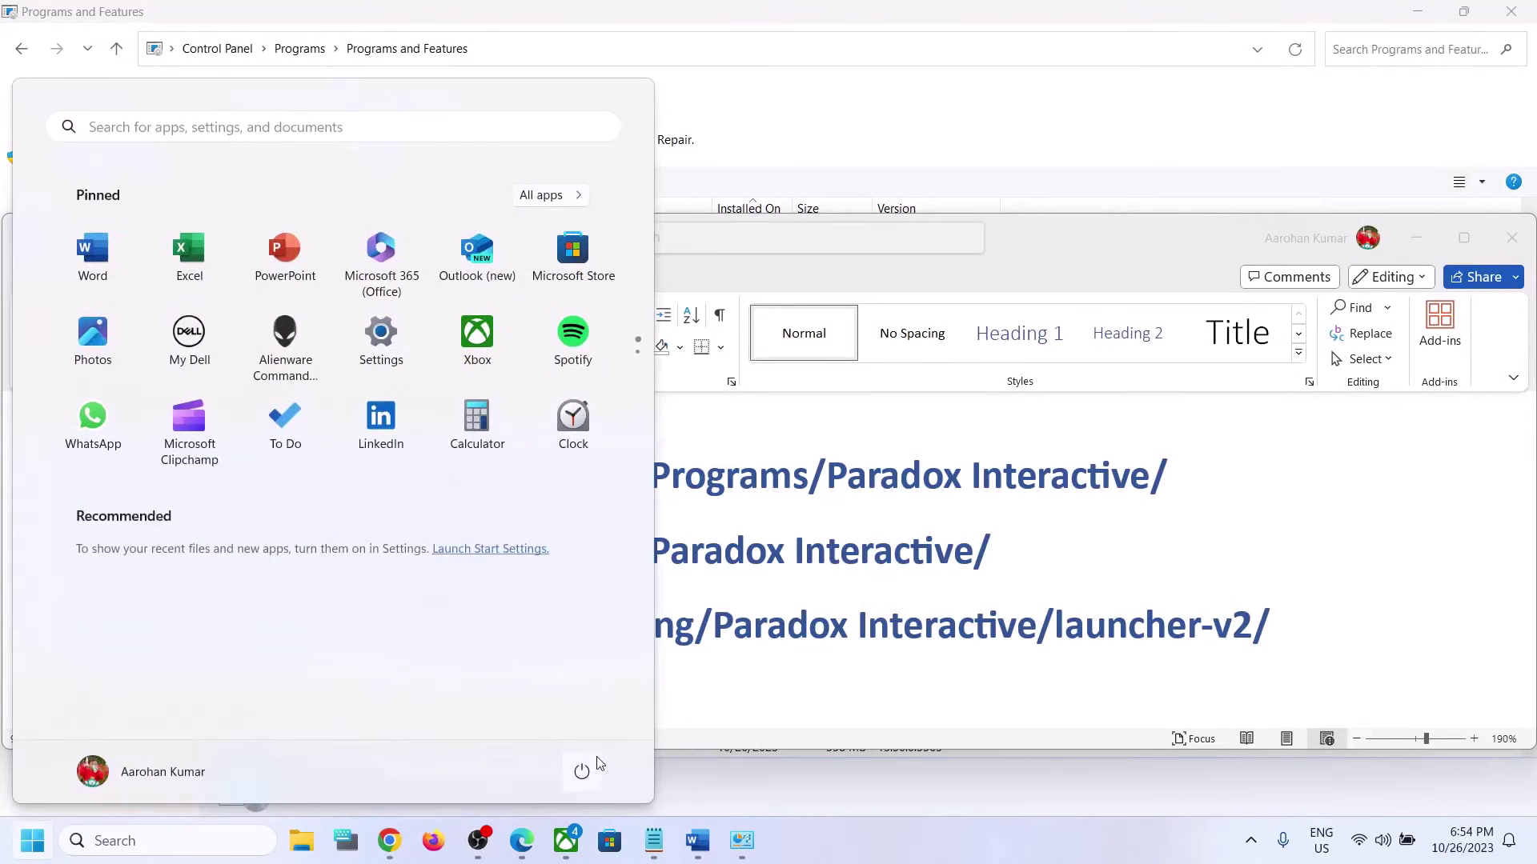
click(583, 772)
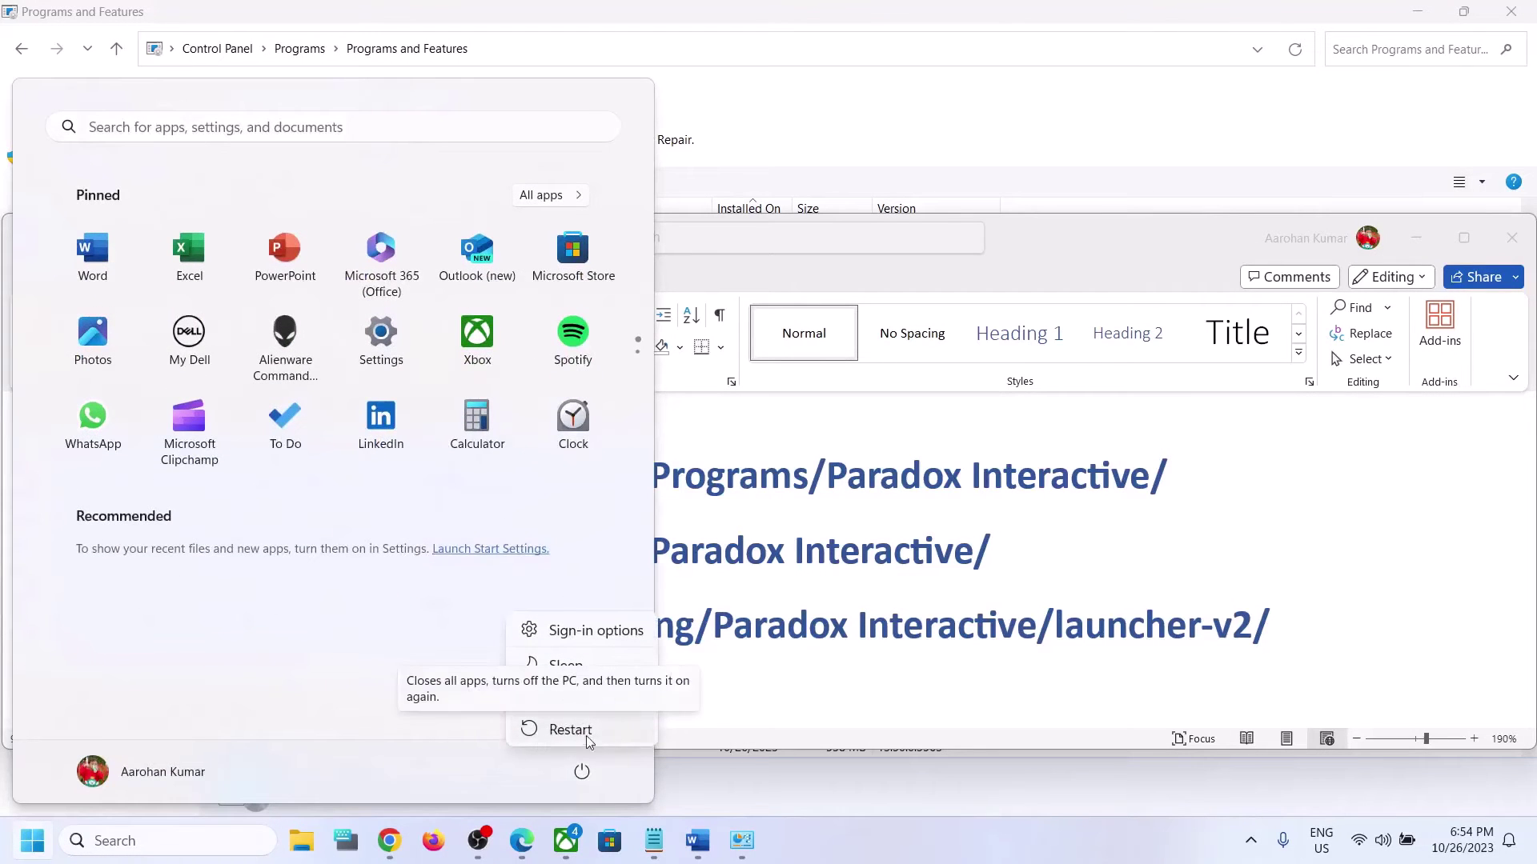
click(935, 526)
- Scroll the Word notes and highlight the line 'Start Steam as admin'
scroll(480, 565, down, 3)
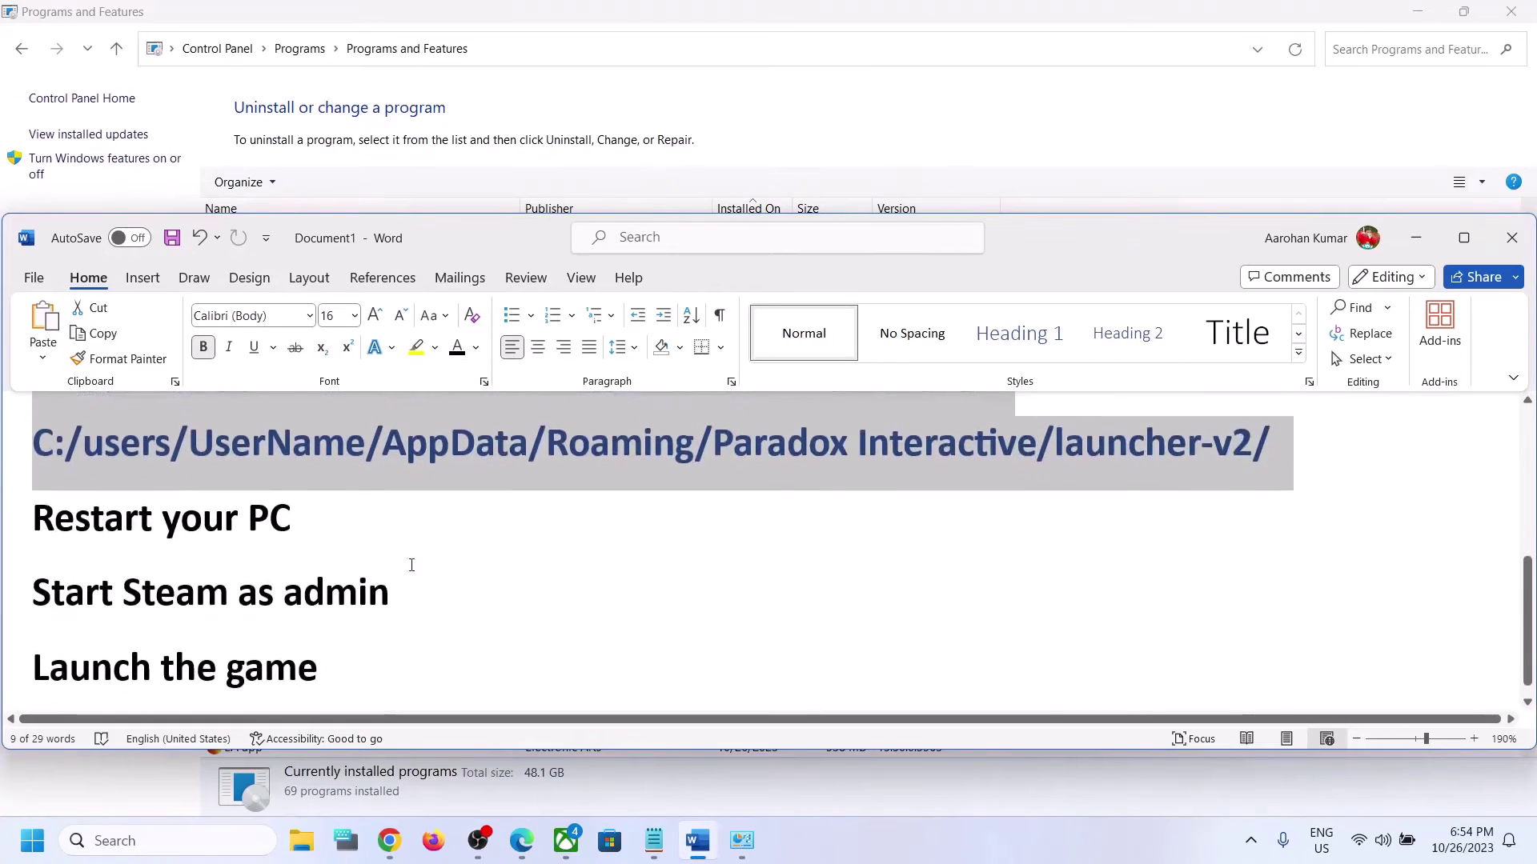
click(295, 526)
drag(425, 593, 32, 596)
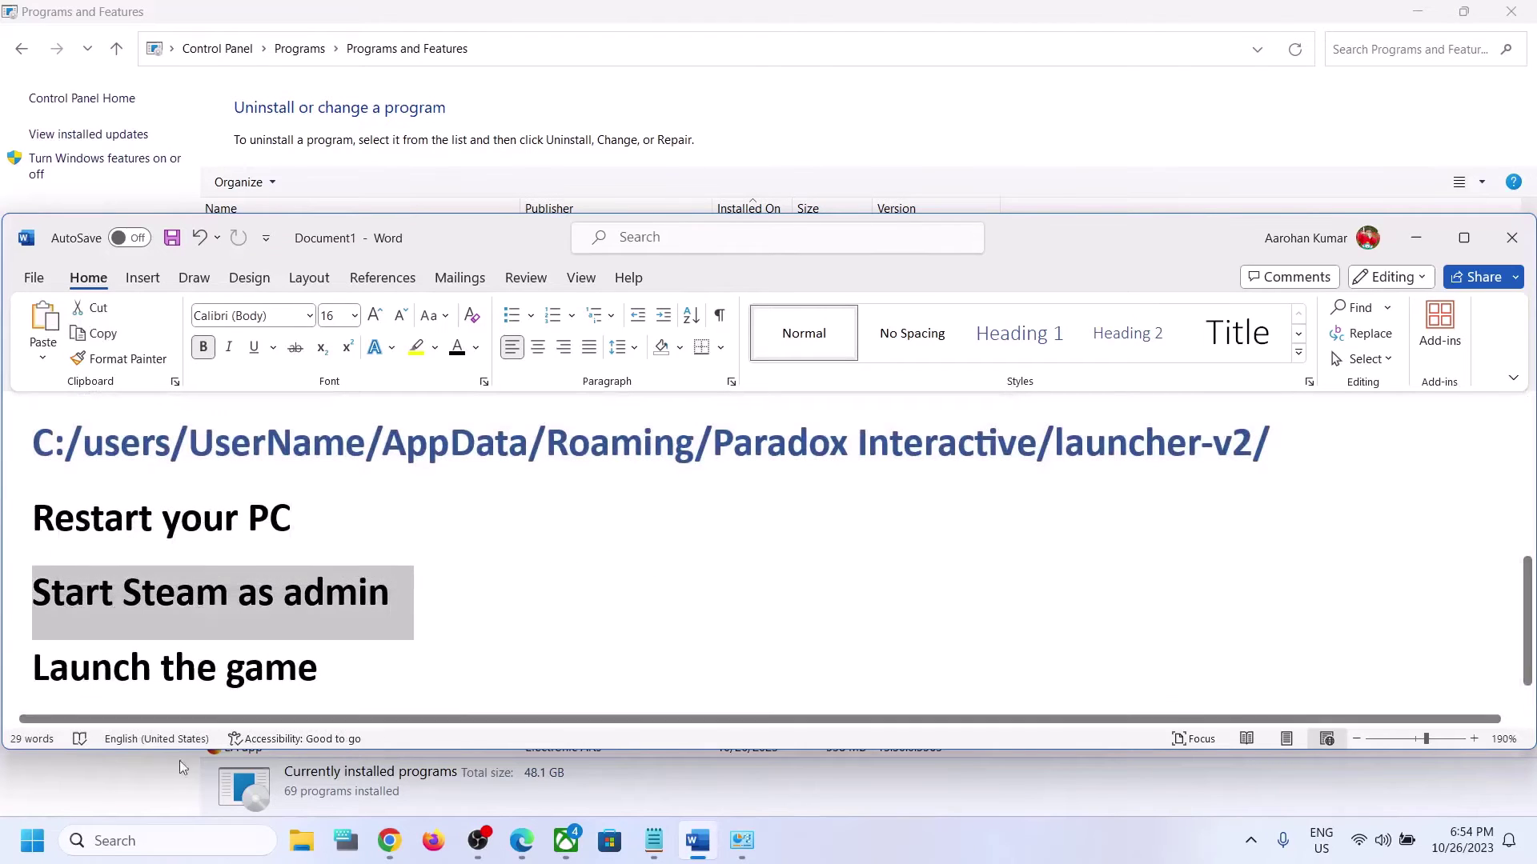
click(171, 842)
- Search for 'steam' and run the Steam result as administrator
text(stea)
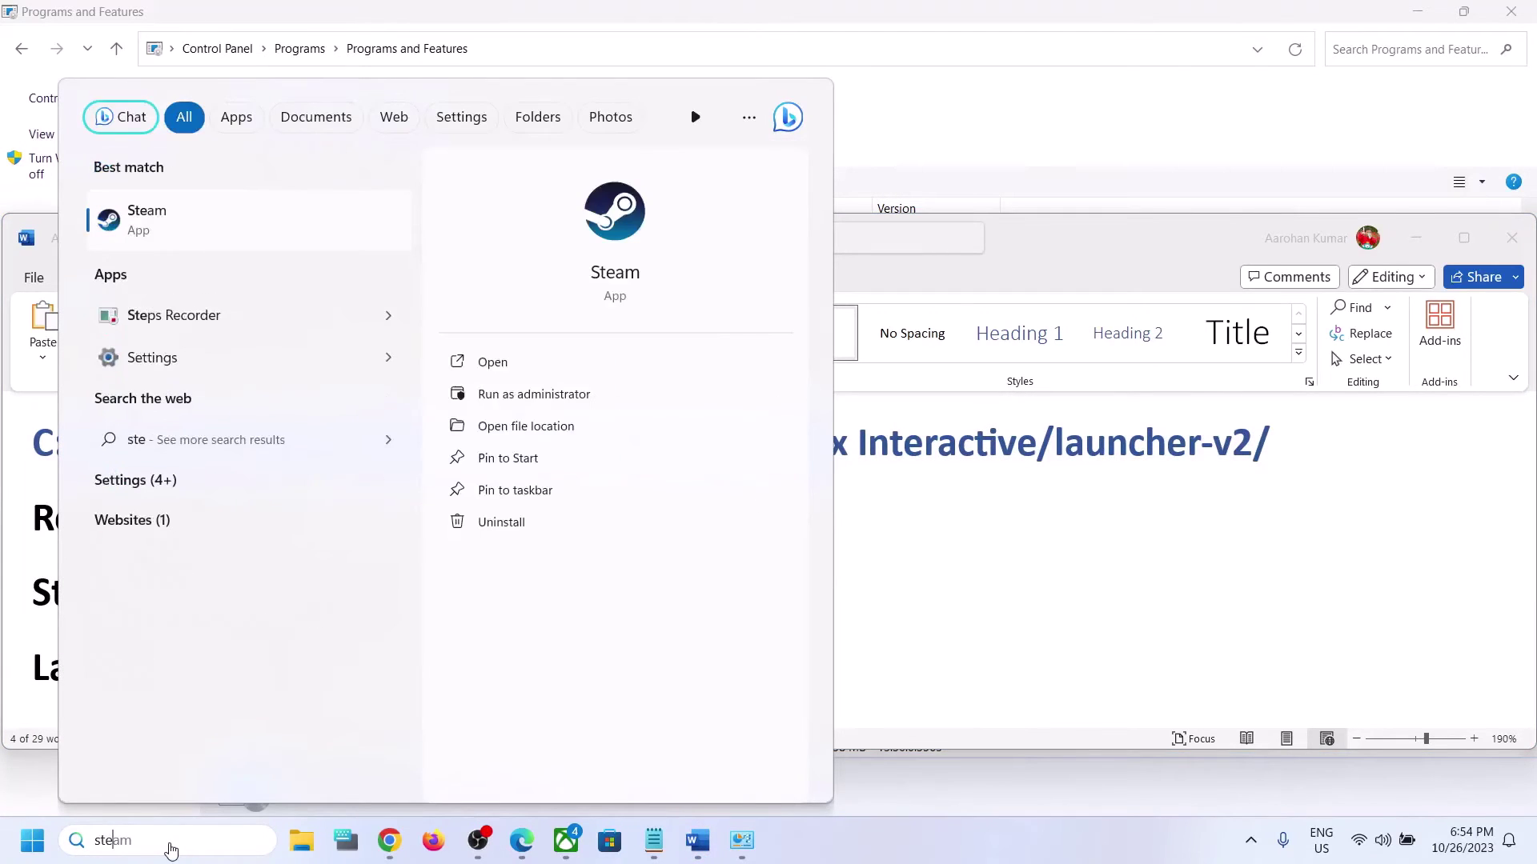
text(m)
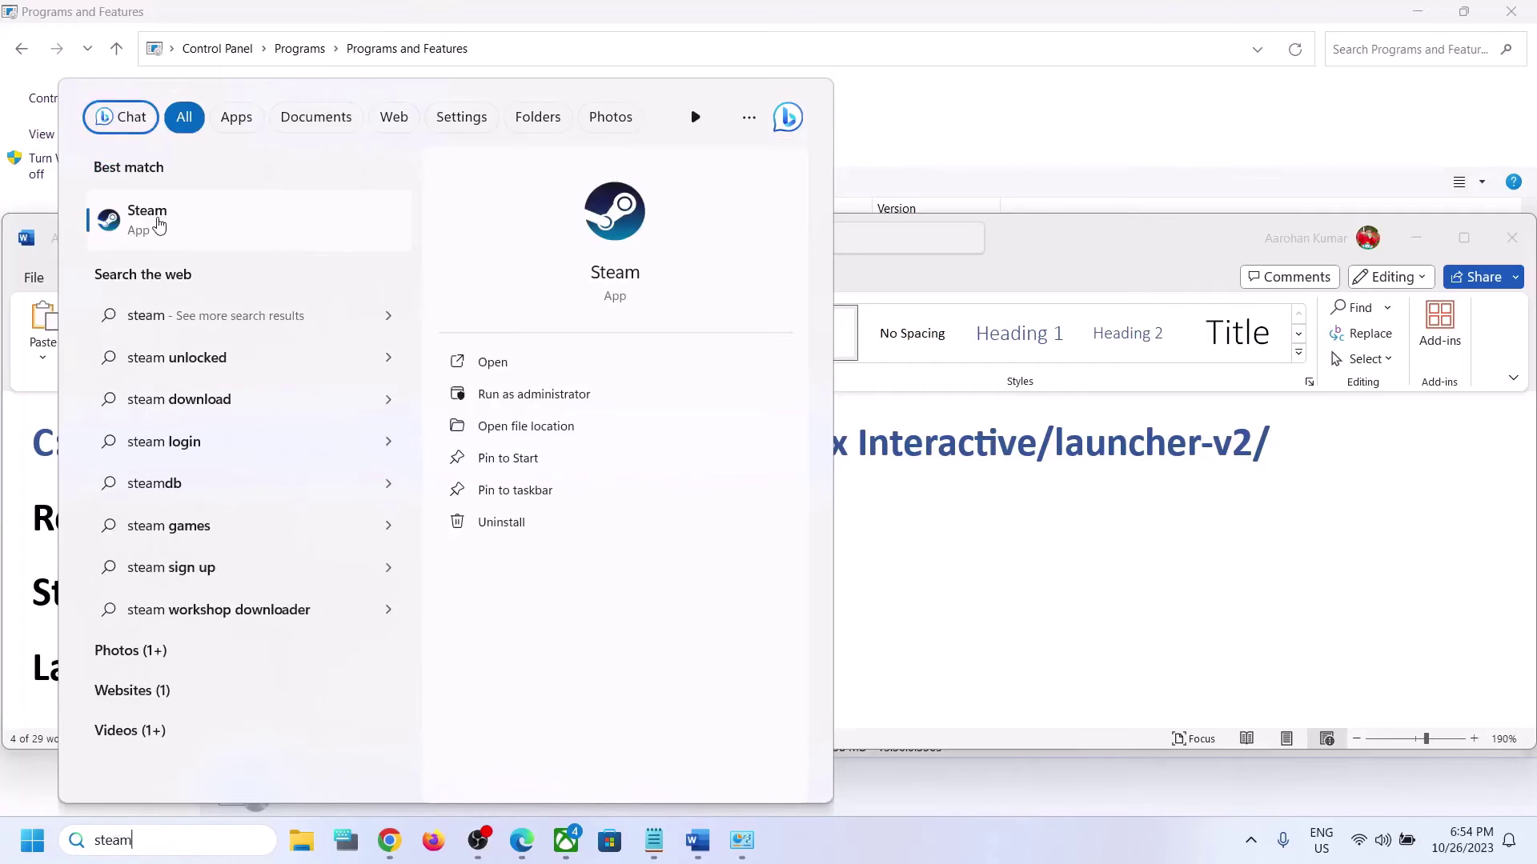
right_click(158, 226)
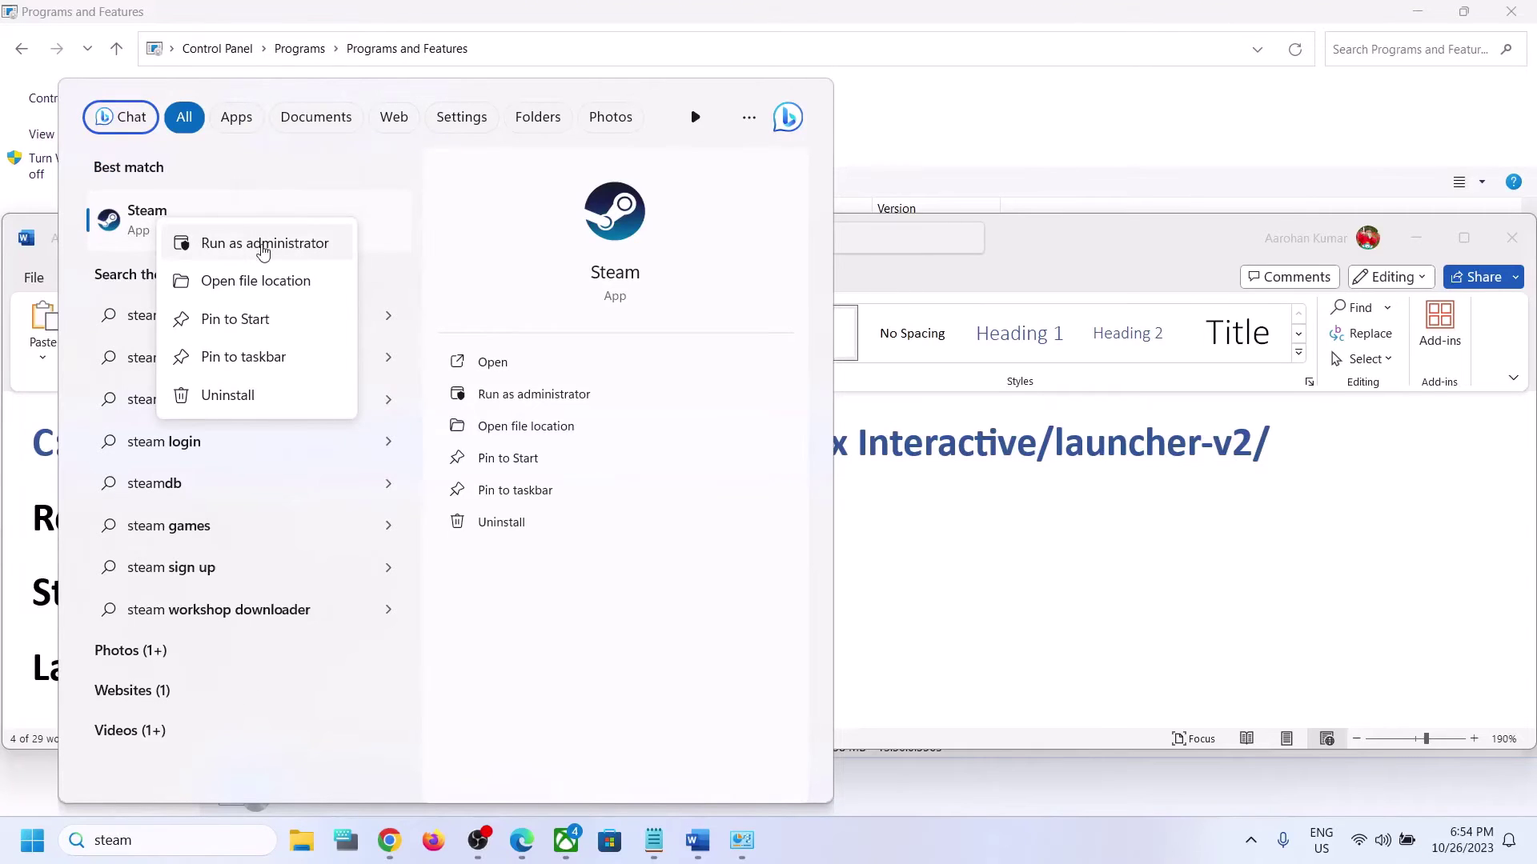
click(264, 251)
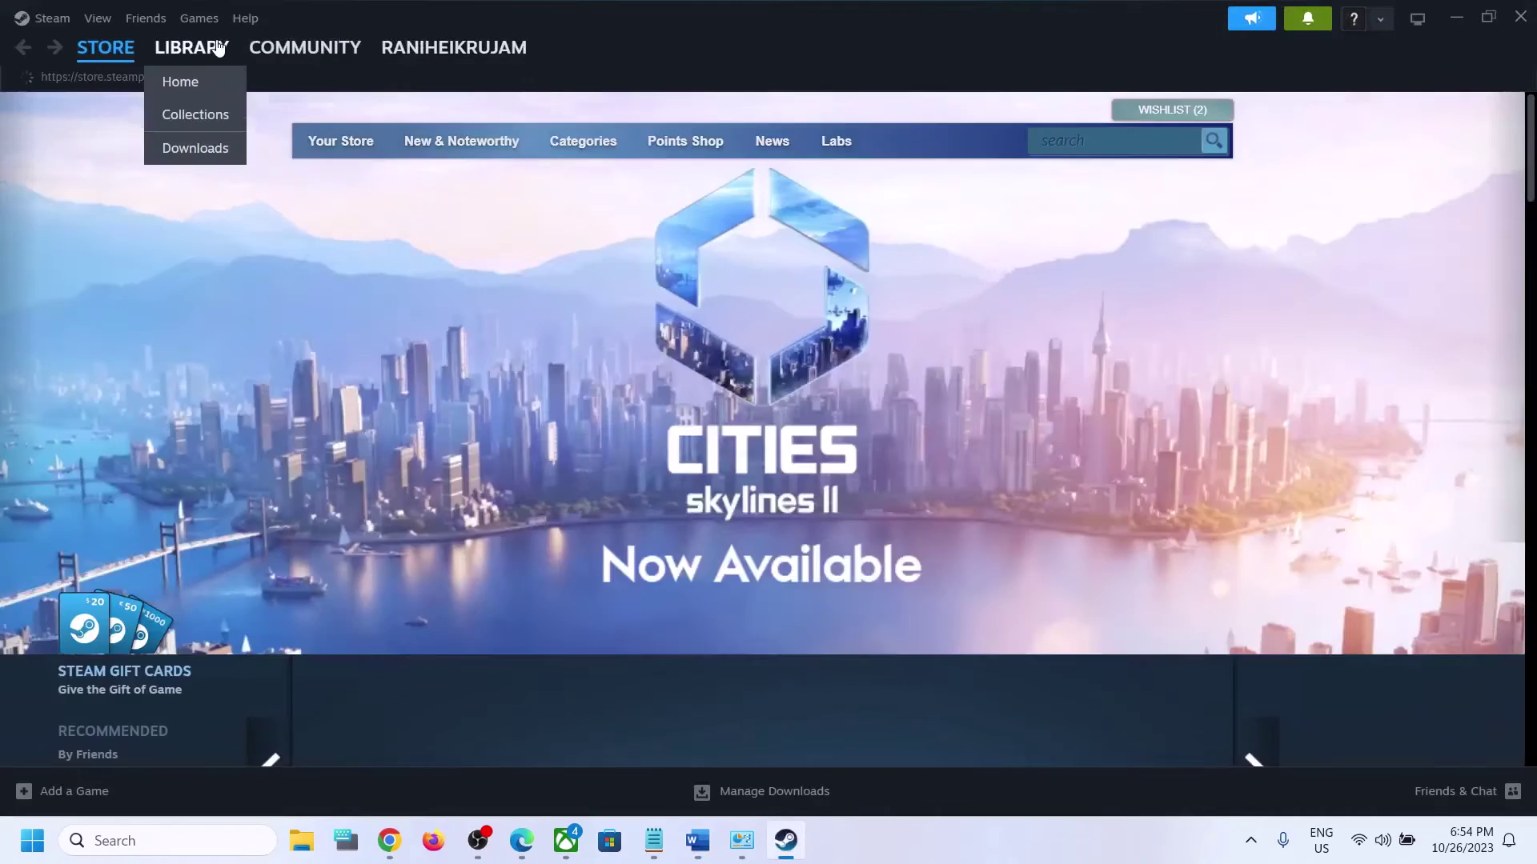
- Open Cities: Skylines II in the Steam library and press PLAY
click(214, 48)
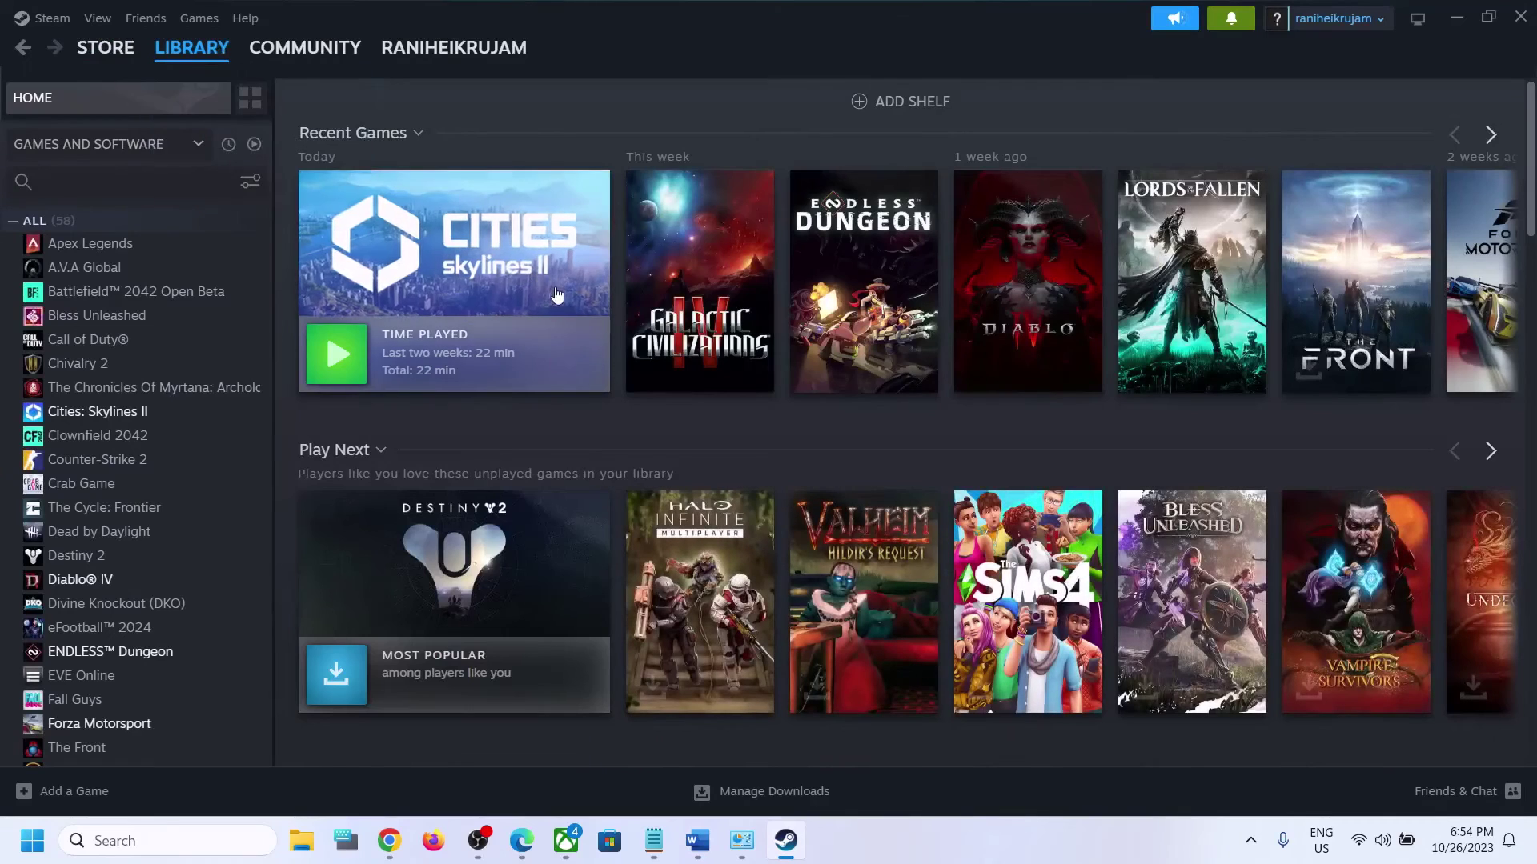
click(538, 373)
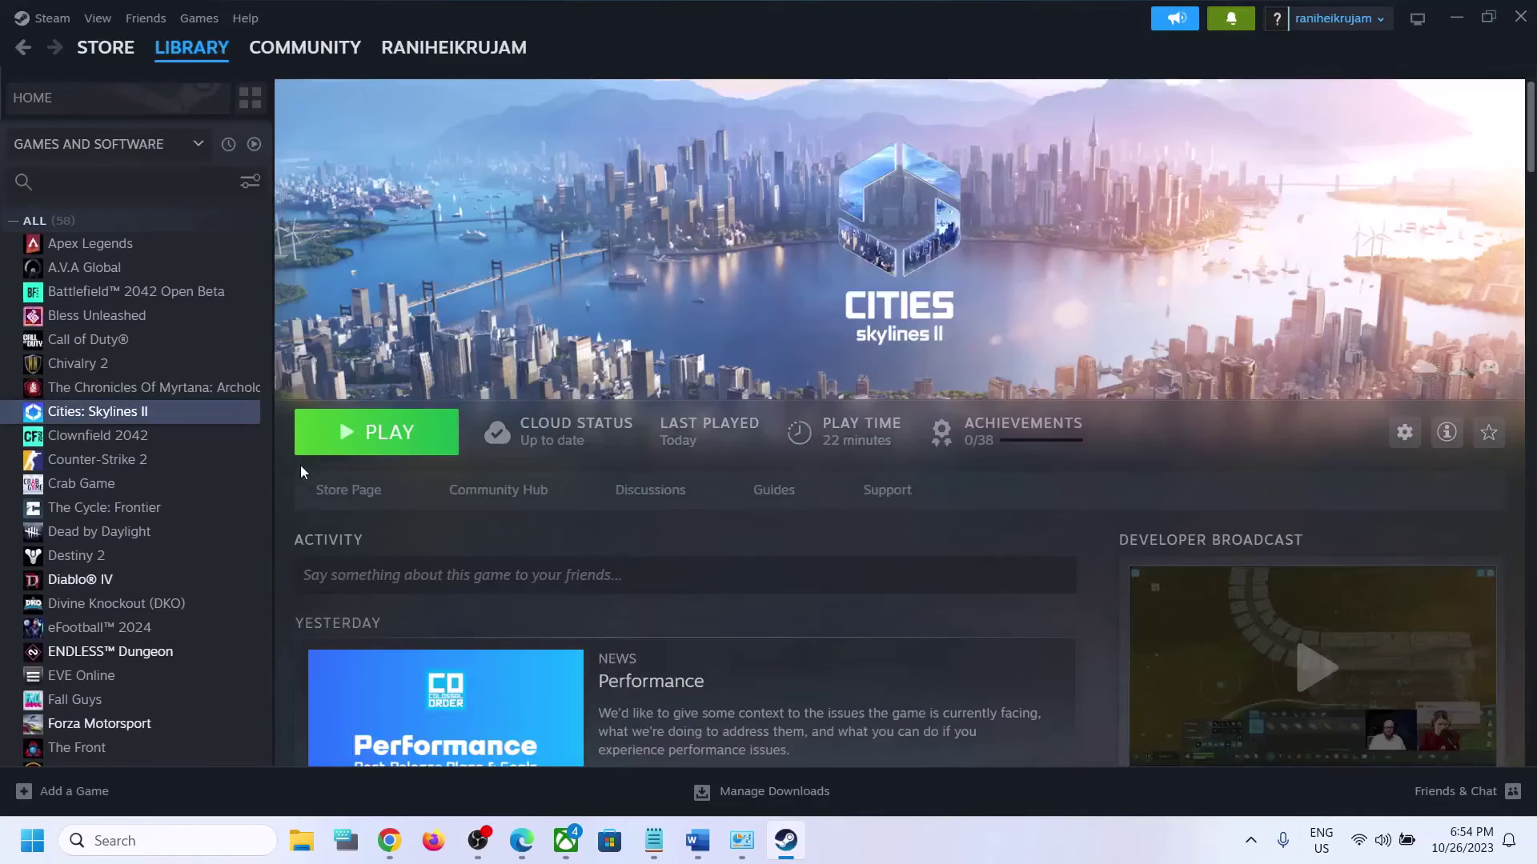
click(409, 434)
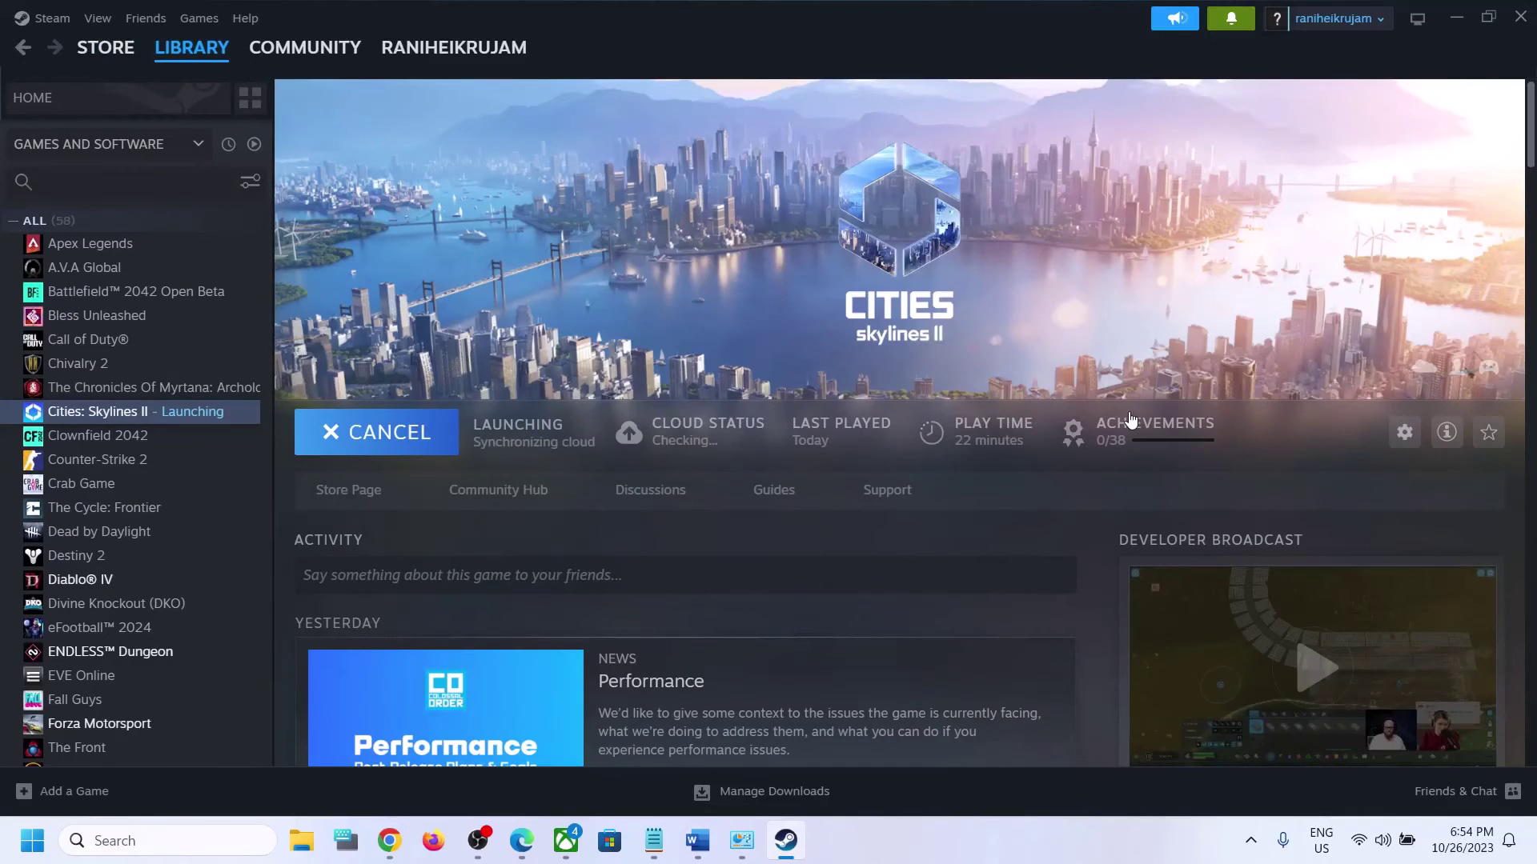